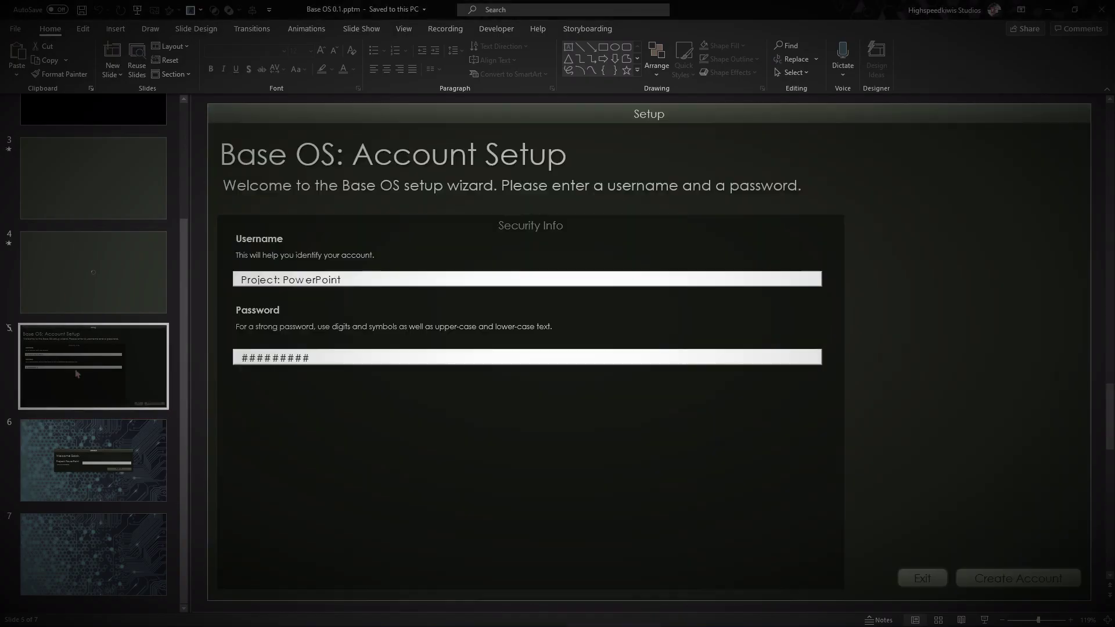
Review the account setup, lock screen and desktop slides.
{"action": "left_click", "coordinate": [281, 280]}
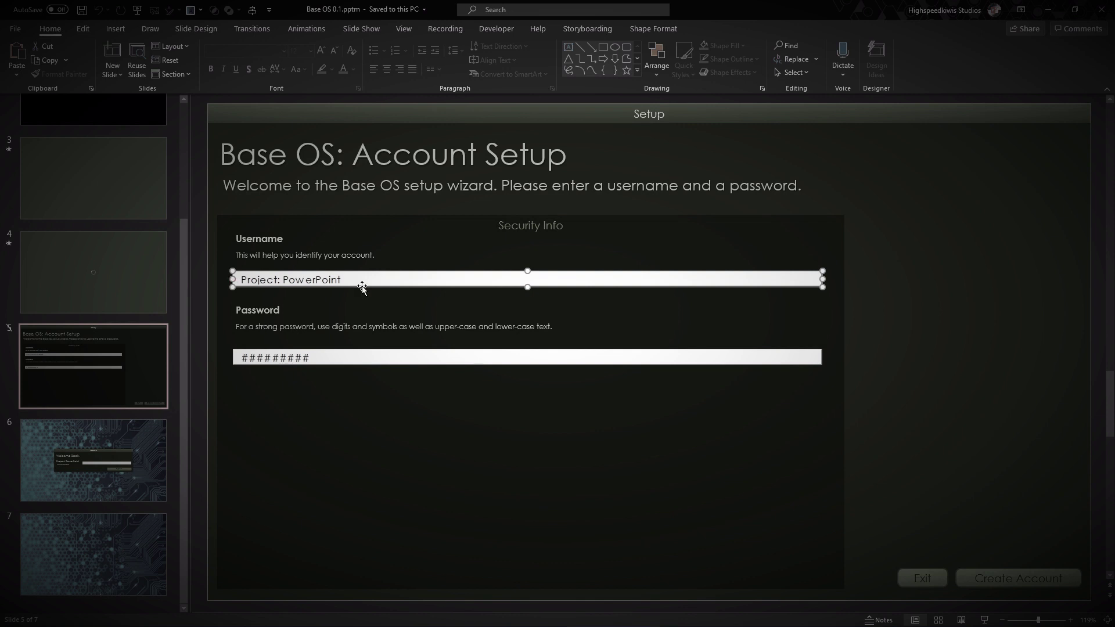
{"action": "left_click", "coordinate": [323, 373]}
{"action": "left_click", "coordinate": [325, 359]}
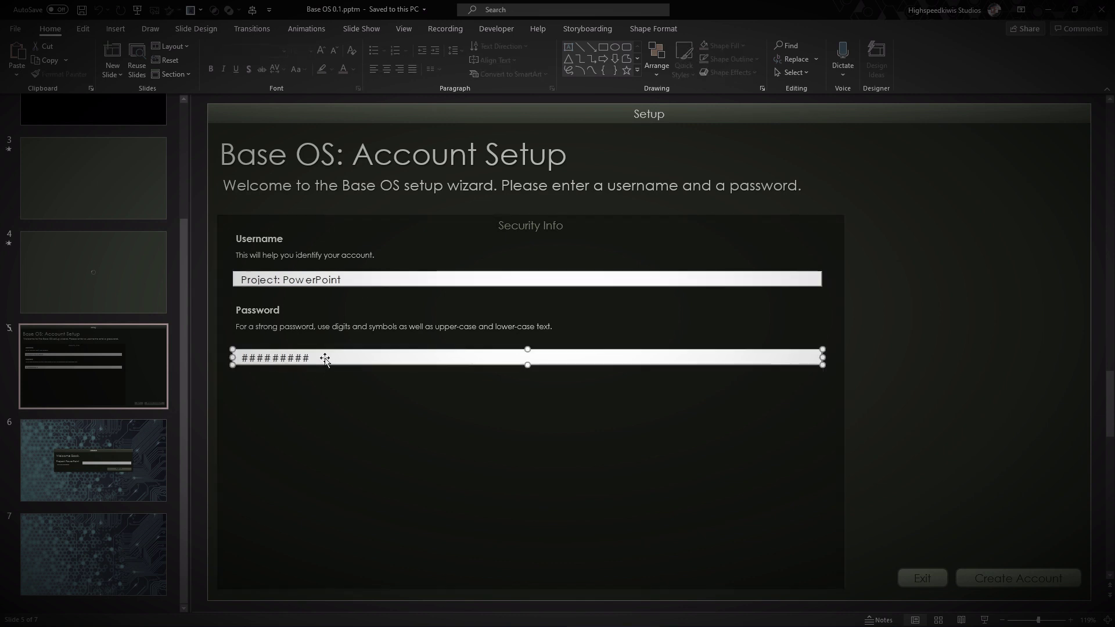
{"action": "left_click", "coordinate": [62, 448]}
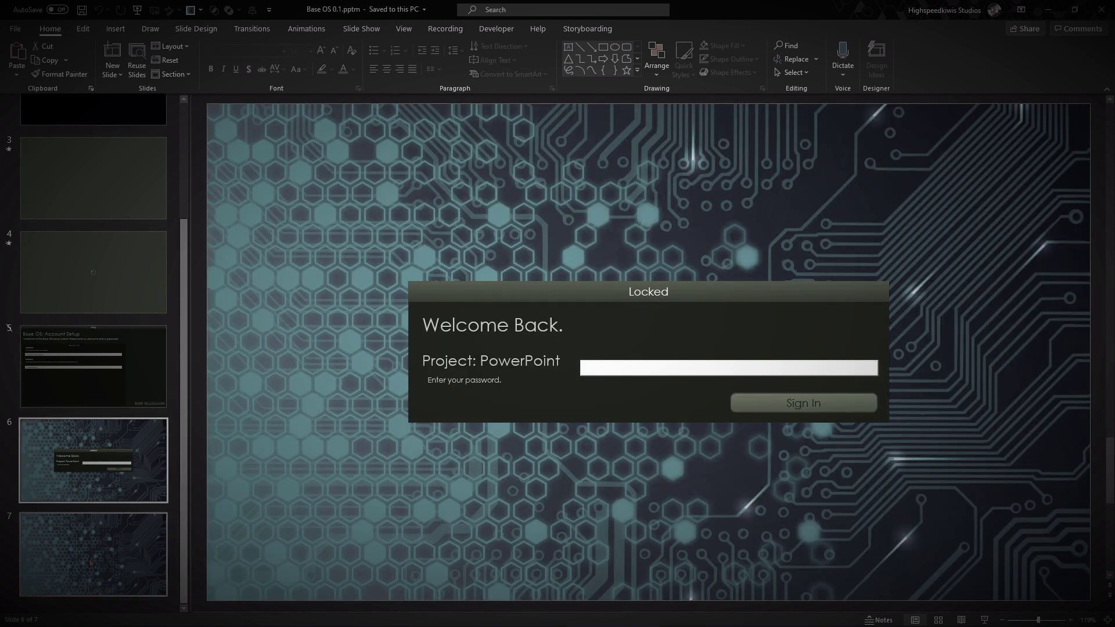
{"action": "left_click", "coordinate": [99, 543]}
{"action": "left_click", "coordinate": [112, 487]}
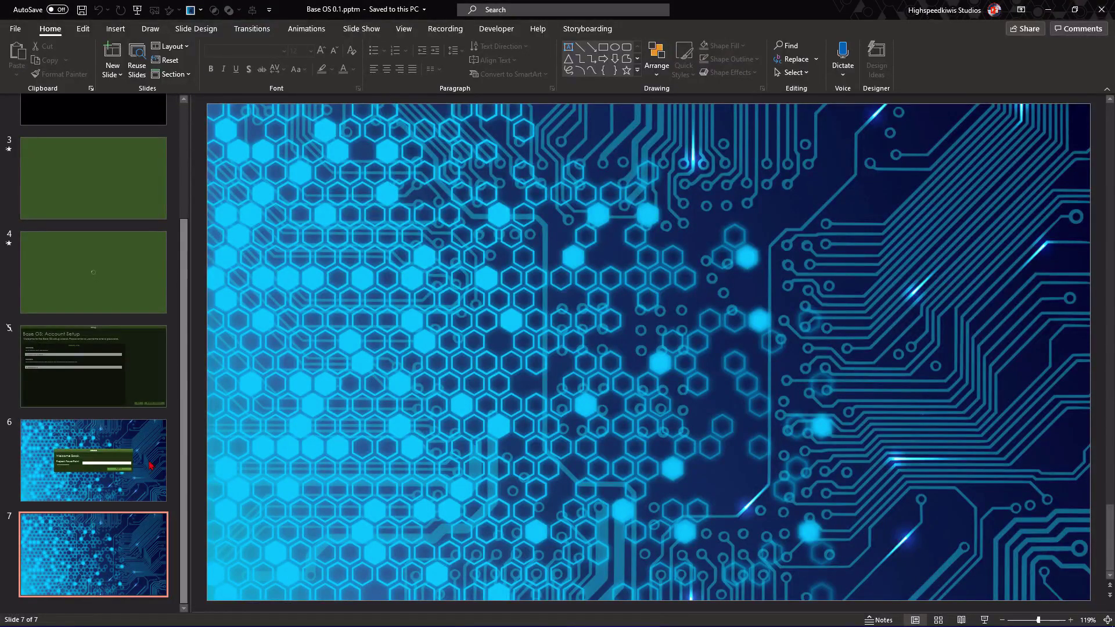
{"action": "left_click", "coordinate": [140, 468]}
{"action": "left_click", "coordinate": [133, 563]}
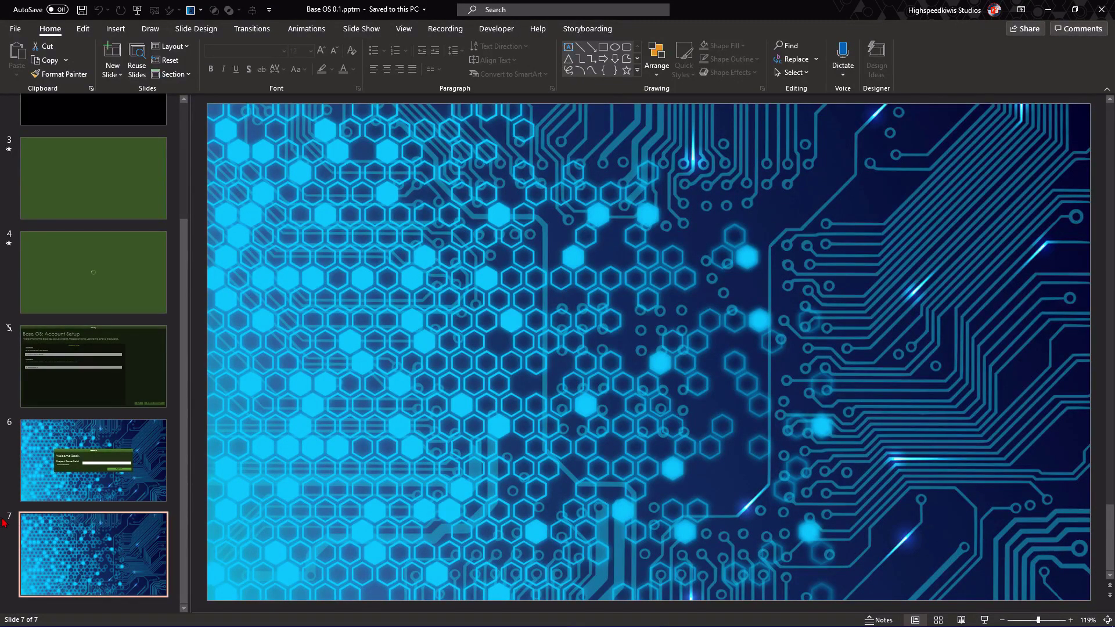
{"action": "left_click_drag", "start_coordinate": [451, 200], "coordinate": [780, 413]}
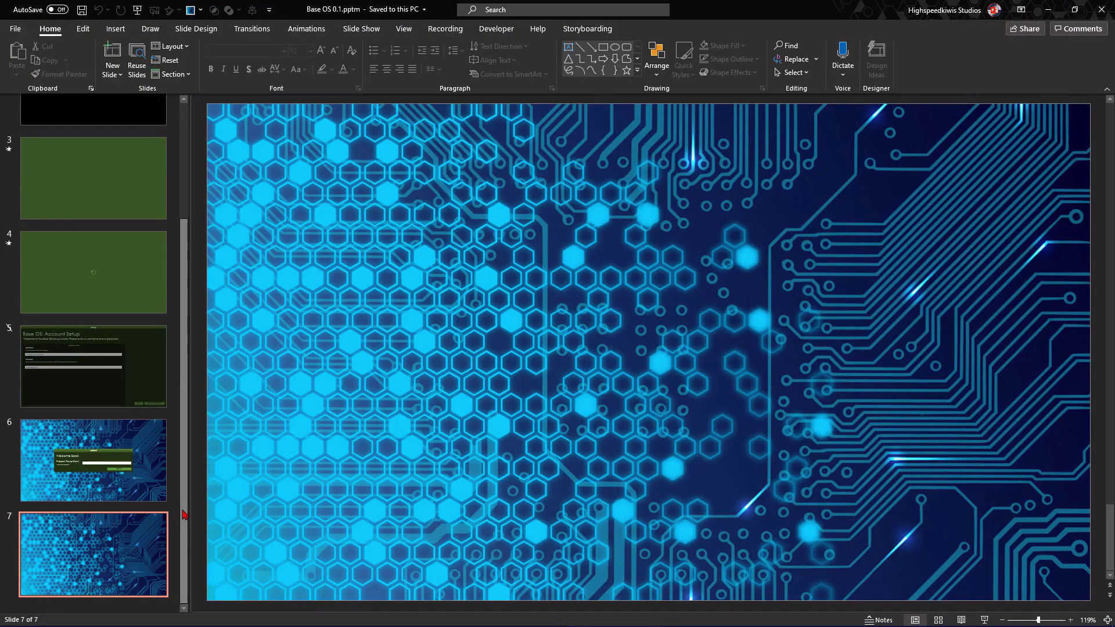
Copy the task bar and both Start buttons from slide 1 onto the desktop on slide 7.
{"action": "scroll", "coordinate": [184, 514], "scroll_direction": "up", "scroll_amount": 3}
{"action": "left_click", "coordinate": [117, 150]}
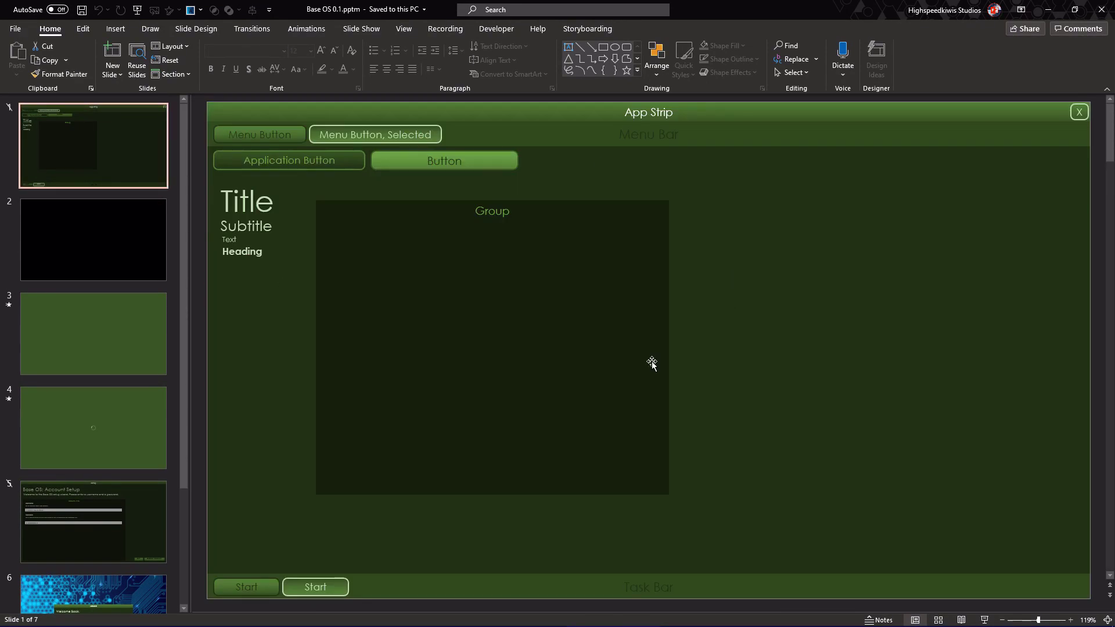
{"action": "scroll", "coordinate": [195, 372], "scroll_direction": "down", "scroll_amount": 3}
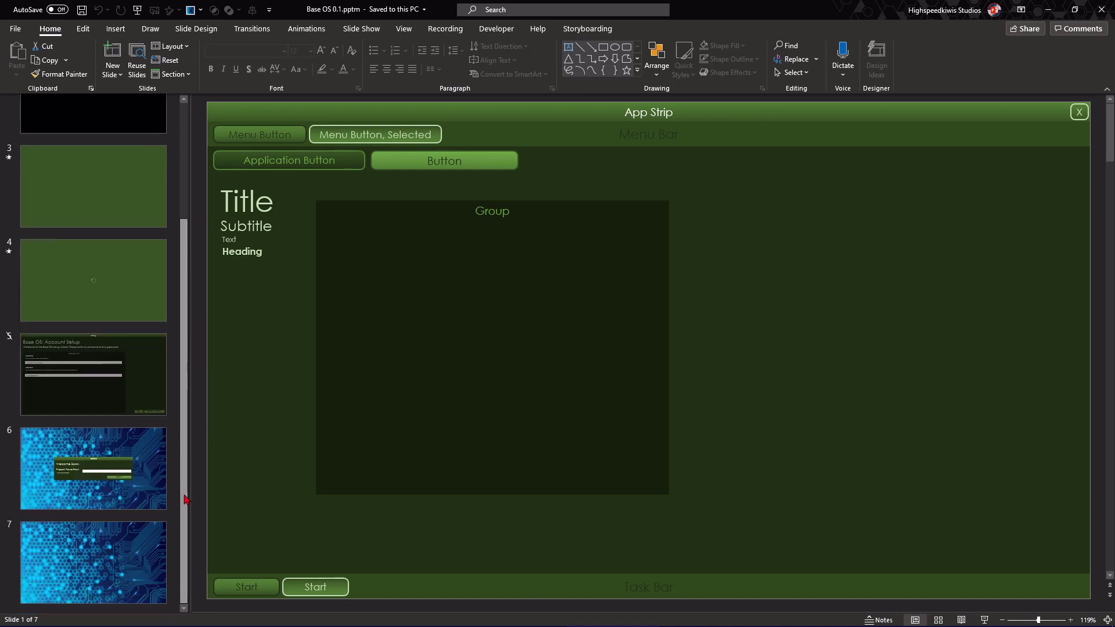
{"action": "left_click", "coordinate": [516, 575]}
{"action": "left_click", "coordinate": [259, 579]}
{"action": "left_click", "coordinate": [321, 587]}
{"action": "key", "text": "Escape"}
{"action": "left_click", "coordinate": [426, 587]}
{"action": "left_click", "coordinate": [340, 594]}
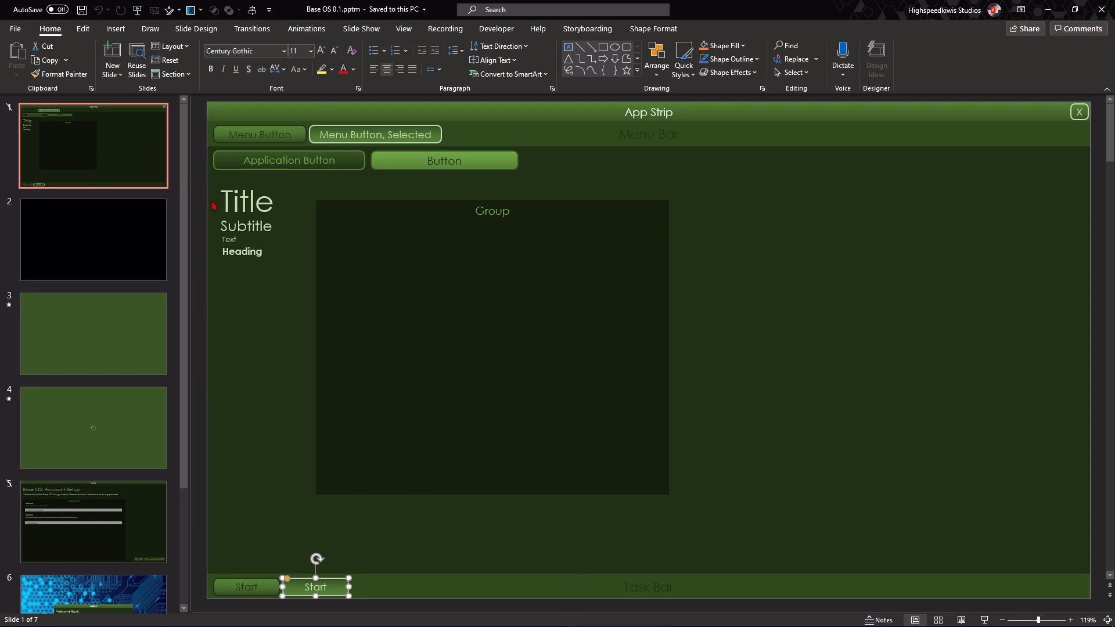
{"action": "left_click_drag", "start_coordinate": [184, 217], "coordinate": [205, 450]}
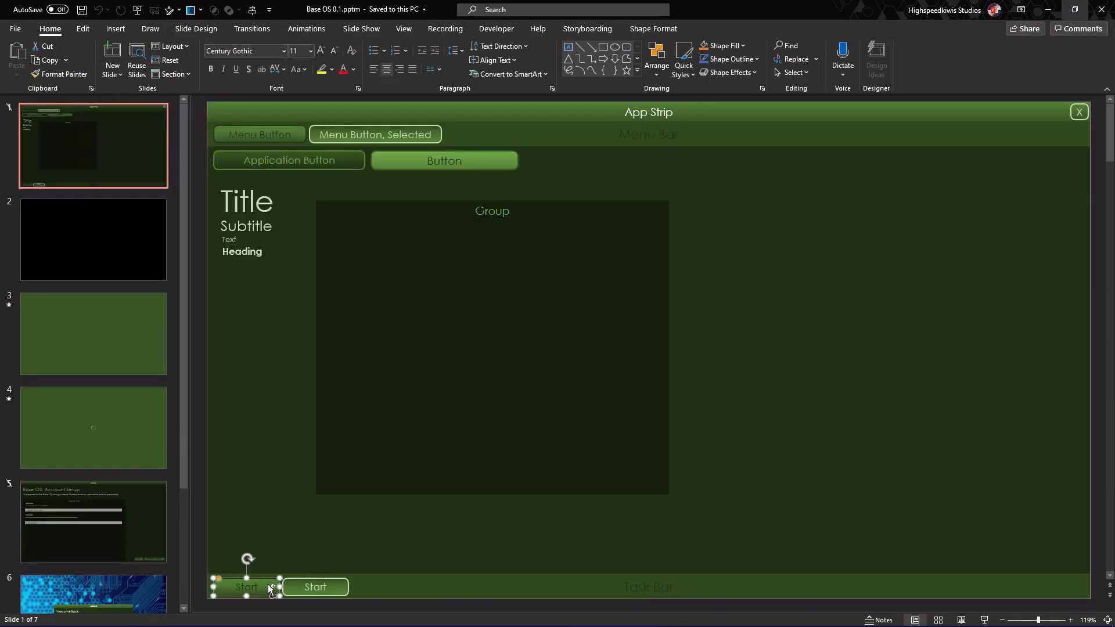
{"action": "scroll", "coordinate": [93, 348], "scroll_direction": "down", "scroll_amount": 5}
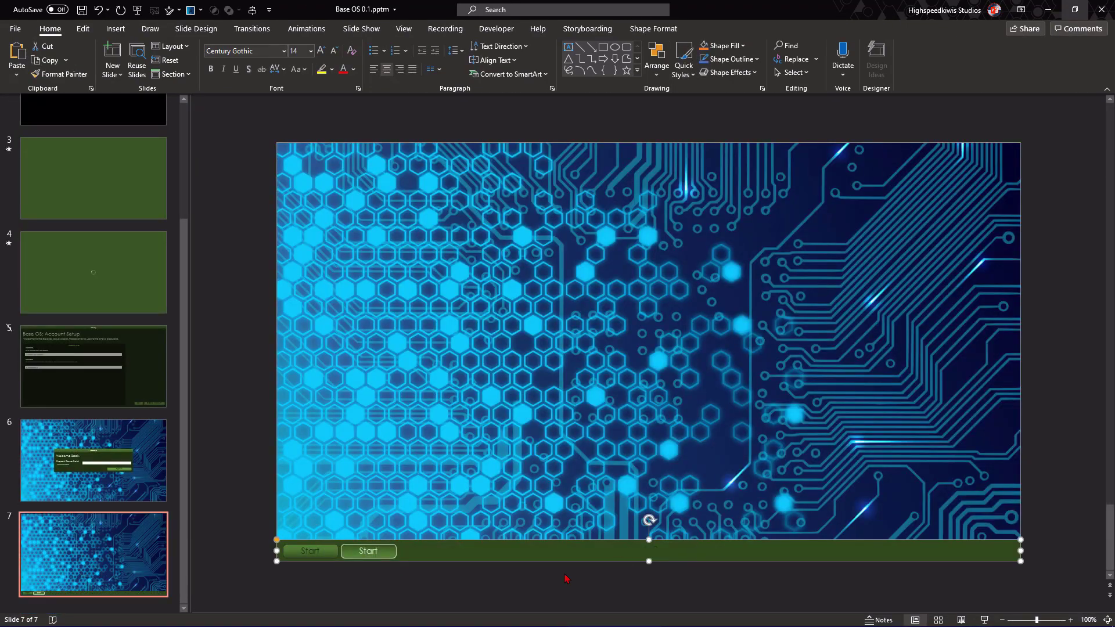
Move the highlighted Start button above the task bar and place the plain Start button at the bar's centre.
{"action": "left_click_drag", "start_coordinate": [368, 551], "coordinate": [639, 511]}
{"action": "left_click", "coordinate": [309, 550]}
{"action": "left_click_drag", "start_coordinate": [309, 551], "coordinate": [648, 550]}
Remove the plain Start button's text and resize the button to a 1.3 cm square.
{"action": "scroll", "coordinate": [649, 550], "scroll_direction": "up", "scroll_amount": 10}
{"action": "left_click_drag", "start_coordinate": [758, 531], "coordinate": [683, 530]}
{"action": "double_click", "coordinate": [649, 530]}
{"action": "key", "text": "Delete"}
{"action": "left_click_drag", "start_coordinate": [635, 385], "coordinate": [628, 231]}
{"action": "left_click_drag", "start_coordinate": [684, 502], "coordinate": [722, 473]}
{"action": "left_click", "coordinate": [653, 28]}
{"action": "left_click_drag", "start_coordinate": [721, 532], "coordinate": [449, 379]}
{"action": "left_click", "coordinate": [923, 73]}
Duplicate the square button and fill the copy with a recent dark green.
{"action": "key", "text": "ctrl+d"}
{"action": "left_click", "coordinate": [443, 45]}
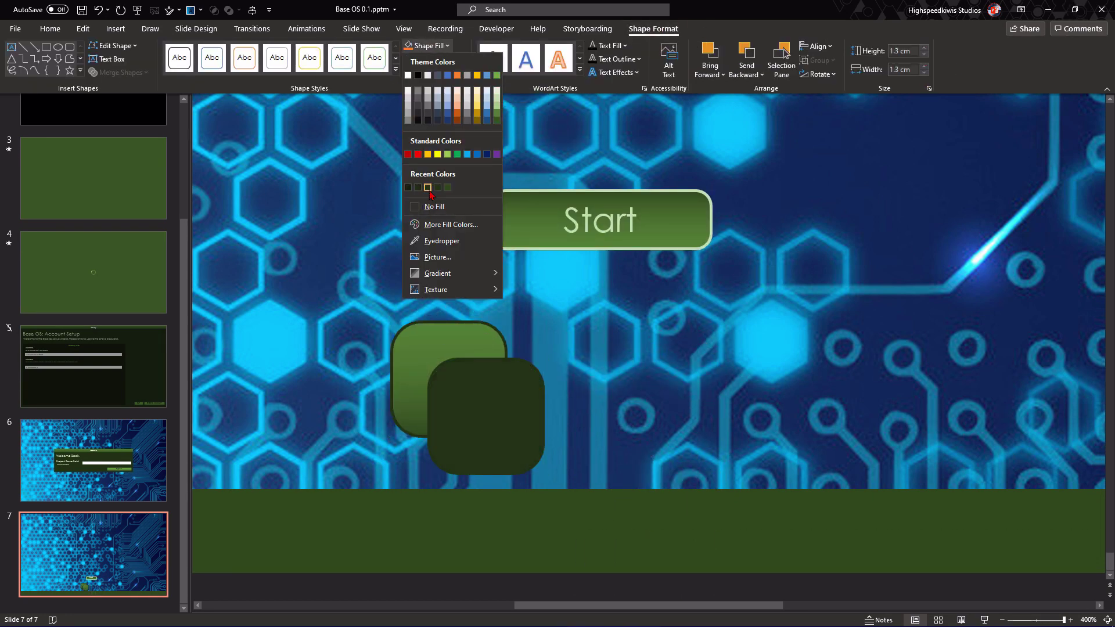
{"action": "left_click", "coordinate": [417, 187]}
Try to arrange small dark green squares on the square button and group them.
{"action": "left_click_drag", "start_coordinate": [544, 358], "coordinate": [427, 357]}
{"action": "left_click_drag", "start_coordinate": [426, 357], "coordinate": [672, 574]}
{"action": "left_click", "coordinate": [426, 357], "text": "shift"}
{"action": "left_click", "coordinate": [474, 357], "text": "shift"}
{"action": "left_click", "coordinate": [455, 429], "text": "shift"}
{"action": "key", "text": "ctrl+g"}
{"action": "key", "text": "ctrl+z"}
{"action": "key", "text": "ctrl+z"}
{"action": "key", "text": "ctrl+z"}
{"action": "key", "text": "ctrl+z"}
{"action": "key", "text": "ctrl+z"}
{"action": "key", "text": "ctrl+z"}
{"action": "key", "text": "ctrl+z"}
{"action": "key", "text": "ctrl+y"}
{"action": "key", "text": "ctrl+y"}
Arrange small dark green squares in a three-by-three grid on the square button and group the icon.
{"action": "left_click_drag", "start_coordinate": [546, 336], "coordinate": [727, 324]}
{"action": "left_click", "coordinate": [631, 325], "text": "shift"}
{"action": "left_click", "coordinate": [544, 326], "text": "shift"}
{"action": "left_click_drag", "start_coordinate": [543, 327], "coordinate": [515, 474]}
{"action": "left_click", "coordinate": [529, 401], "text": "shift"}
{"action": "left_click", "coordinate": [621, 321], "text": "shift"}
{"action": "left_click", "coordinate": [710, 400], "text": "shift"}
{"action": "left_click", "coordinate": [708, 325], "text": "shift"}
{"action": "key", "text": "ctrl+g"}
Move the grouped grid icon down onto the task bar and align it to the slide's horizontal centre.
{"action": "key", "text": "shift+Down"}
{"action": "key", "text": "shift+Down"}
{"action": "key", "text": "shift+Down"}
{"action": "key", "text": "shift+Down"}
{"action": "key", "text": "shift+Down"}
{"action": "key", "text": "shift+Down"}
{"action": "key", "text": "shift+Down"}
{"action": "key", "text": "shift+Down"}
{"action": "key", "text": "shift+Down"}
{"action": "key", "text": "shift+Down"}
{"action": "key", "text": "shift+Down"}
{"action": "left_click_drag", "start_coordinate": [607, 384], "coordinate": [599, 526]}
{"action": "key", "text": "shift+Down"}
{"action": "key", "text": "shift+Down"}
{"action": "key", "text": "shift+Down"}
{"action": "key", "text": "shift+Down"}
{"action": "scroll", "coordinate": [604, 527], "scroll_direction": "down", "scroll_amount": 5}
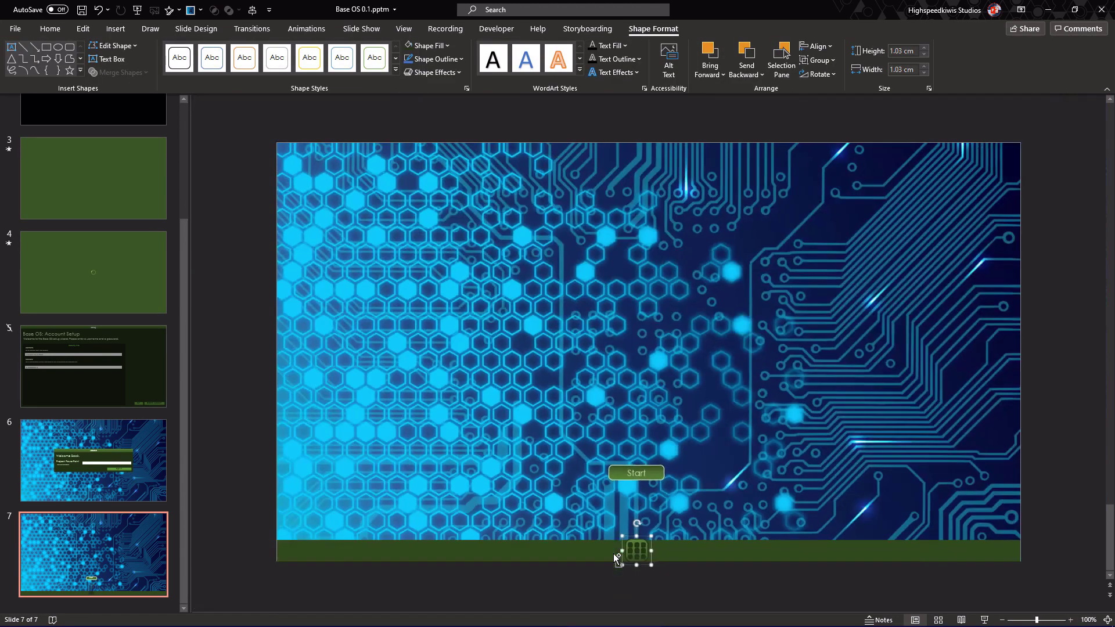
{"action": "left_click", "coordinate": [816, 46]}
{"action": "left_click", "coordinate": [824, 76]}
Remove the outlines from the small squares inside the task bar's grid icon.
{"action": "scroll", "coordinate": [765, 337], "scroll_direction": "up", "scroll_amount": 5}
{"action": "left_click", "coordinate": [667, 516]}
{"action": "left_click", "coordinate": [649, 515], "text": "shift"}
{"action": "left_click", "coordinate": [631, 515], "text": "shift"}
{"action": "left_click", "coordinate": [631, 532], "text": "shift"}
{"action": "left_click", "coordinate": [649, 532], "text": "shift"}
{"action": "left_click", "coordinate": [667, 532], "text": "shift"}
{"action": "left_click", "coordinate": [667, 548], "text": "shift"}
{"action": "left_click", "coordinate": [442, 58]}
{"action": "left_click", "coordinate": [435, 219]}
Duplicate slide 7 with the desktop and task bar.
{"action": "left_click", "coordinate": [803, 406]}
{"action": "scroll", "coordinate": [803, 408], "scroll_direction": "down", "scroll_amount": 7}
{"action": "left_click", "coordinate": [648, 585]}
{"action": "key", "text": "ctrl+shift+d"}
Copy the highlighted Start button's formatting onto the square behind the grid icon on slide 8.
{"action": "left_click", "coordinate": [633, 494]}
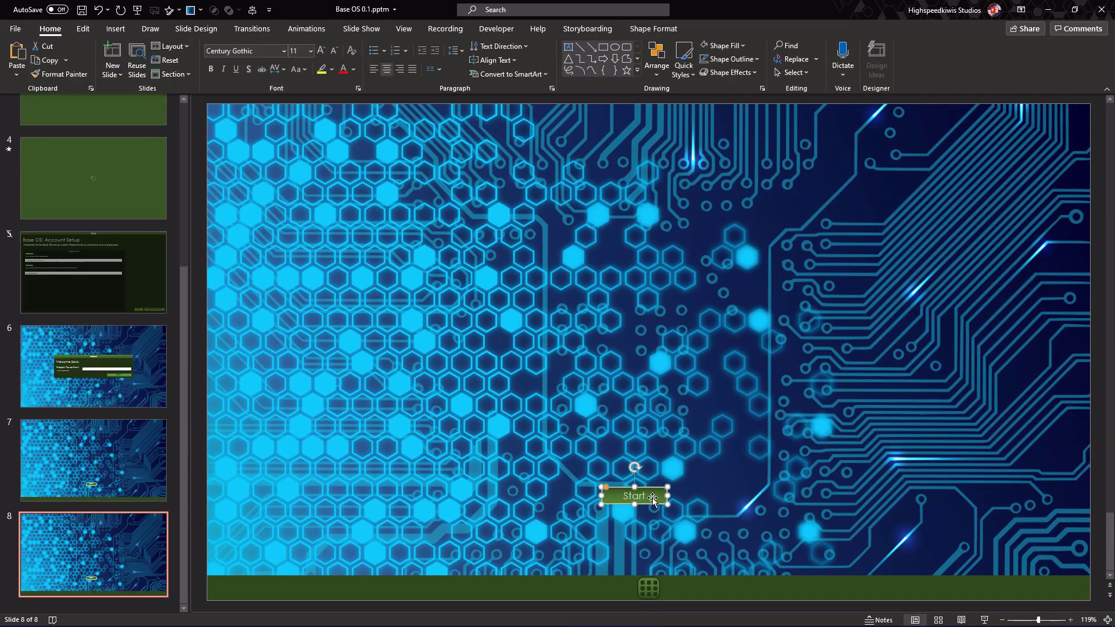
{"action": "scroll", "coordinate": [634, 494], "scroll_direction": "up", "scroll_amount": 8}
{"action": "left_click", "coordinate": [668, 561]}
{"action": "left_click", "coordinate": [668, 561]}
{"action": "left_click", "coordinate": [68, 73]}
{"action": "left_click", "coordinate": [649, 410]}
{"action": "left_click", "coordinate": [679, 550]}
{"action": "key", "text": "ctrl+z"}
{"action": "left_click", "coordinate": [648, 411]}
{"action": "left_click", "coordinate": [60, 73]}
{"action": "left_click", "coordinate": [670, 550]}
{"action": "scroll", "coordinate": [670, 557], "scroll_direction": "down", "scroll_amount": 5, "text": "ctrl"}
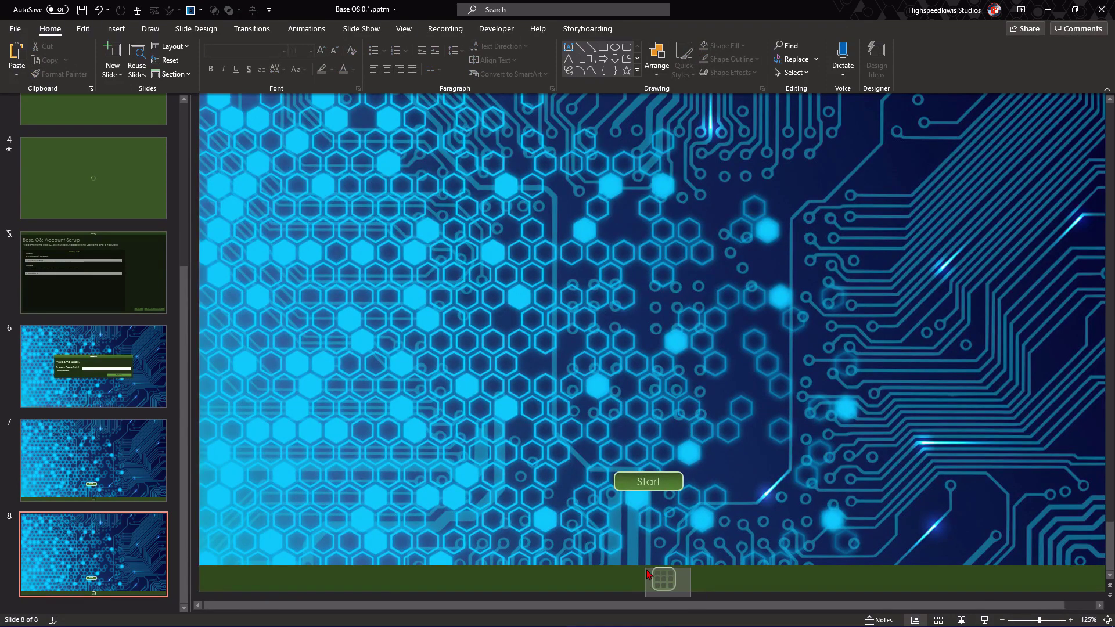
Fill the small squares of slide 8's grid icon with a pale green theme colour.
{"action": "left_click", "coordinate": [653, 28]}
{"action": "left_click", "coordinate": [431, 45]}
{"action": "left_click", "coordinate": [496, 96]}
Delete the leftover highlighted Start button from slides 8 and 7.
{"action": "left_click", "coordinate": [649, 481]}
{"action": "key", "text": "Delete"}
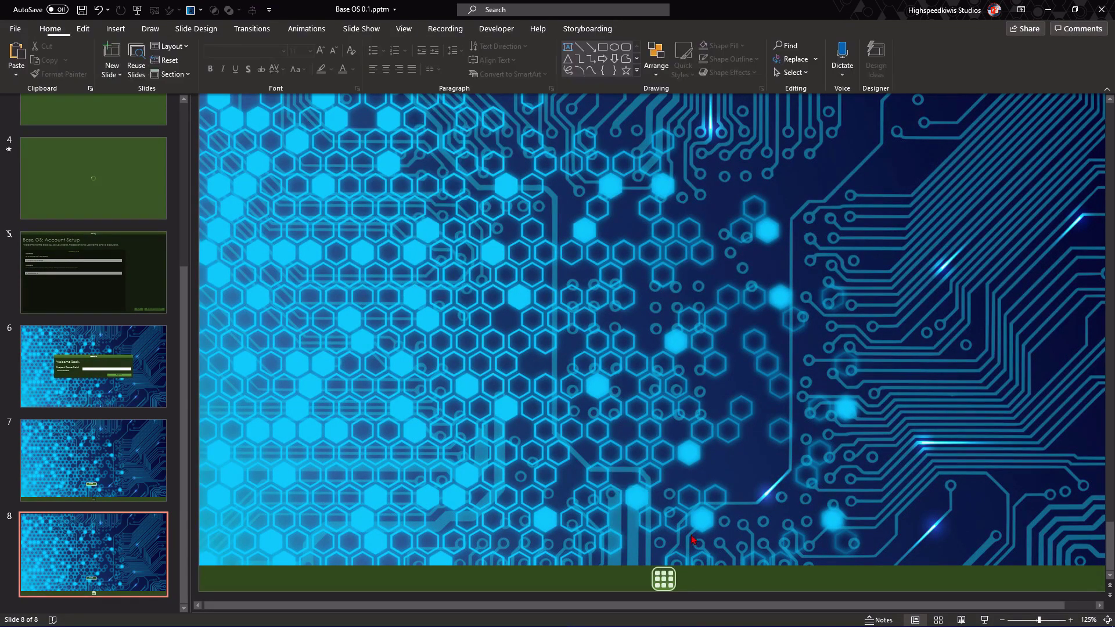
{"action": "left_click", "coordinate": [93, 460]}
{"action": "left_click", "coordinate": [674, 483]}
{"action": "key", "text": "Delete"}
Copy the Group panel from slide 1 to slide 8, stretch it over the desktop above the task bar and title it "Applications".
{"action": "scroll", "coordinate": [692, 357], "scroll_direction": "down", "scroll_amount": 3, "text": "ctrl"}
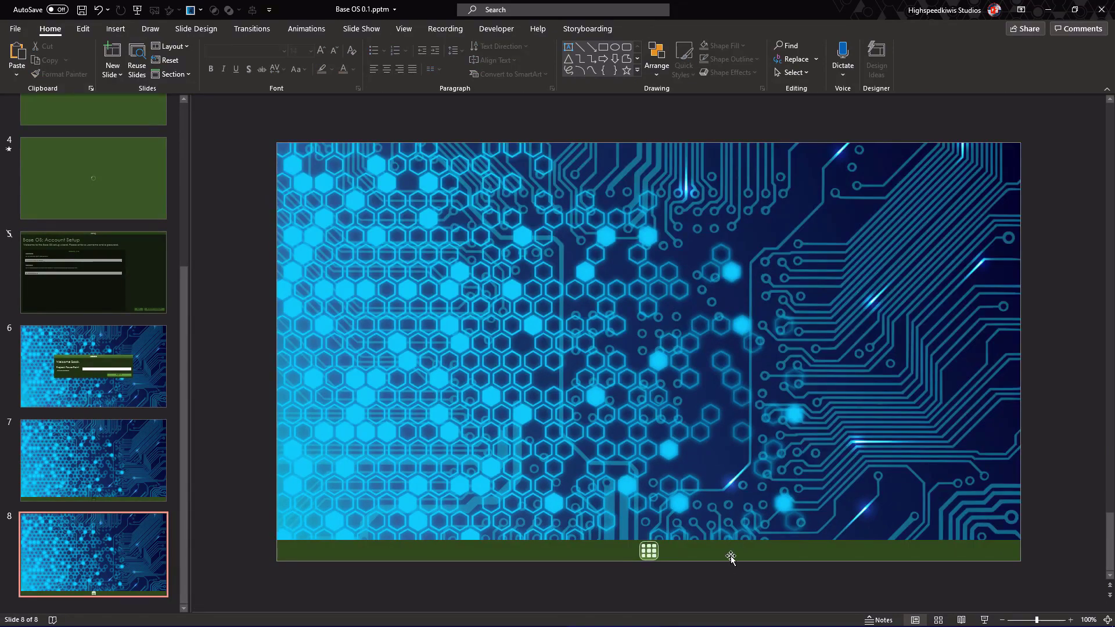
{"action": "scroll", "coordinate": [373, 413], "scroll_direction": "up", "scroll_amount": 3}
{"action": "left_click", "coordinate": [373, 413]}
{"action": "key", "text": "ctrl+c"}
{"action": "scroll", "coordinate": [373, 413], "scroll_direction": "down", "scroll_amount": 3}
{"action": "key", "text": "ctrl+v"}
{"action": "left_click_drag", "start_coordinate": [449, 406], "coordinate": [441, 312]}
{"action": "left_click_drag", "start_coordinate": [805, 458], "coordinate": [1020, 539]}
{"action": "type", "text": "Applications"}
{"action": "left_click_drag", "start_coordinate": [649, 540], "coordinate": [649, 540]}
Make the Applications panel's fill semi-transparent so the wallpaper shows through.
{"action": "right_click", "coordinate": [615, 493]}
{"action": "left_click", "coordinate": [653, 580]}
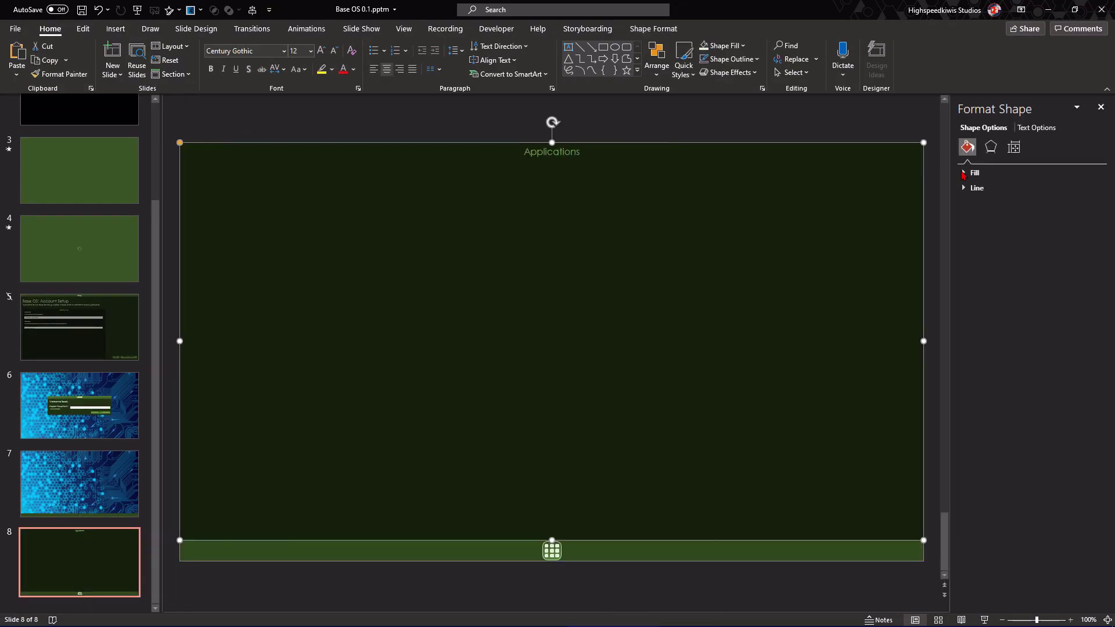
{"action": "left_click", "coordinate": [976, 173]}
{"action": "left_click_drag", "start_coordinate": [1023, 292], "coordinate": [1030, 293]}
{"action": "left_click", "coordinate": [1101, 107]}
Duplicate the plain desktop slide 7.
{"action": "left_click", "coordinate": [124, 547]}
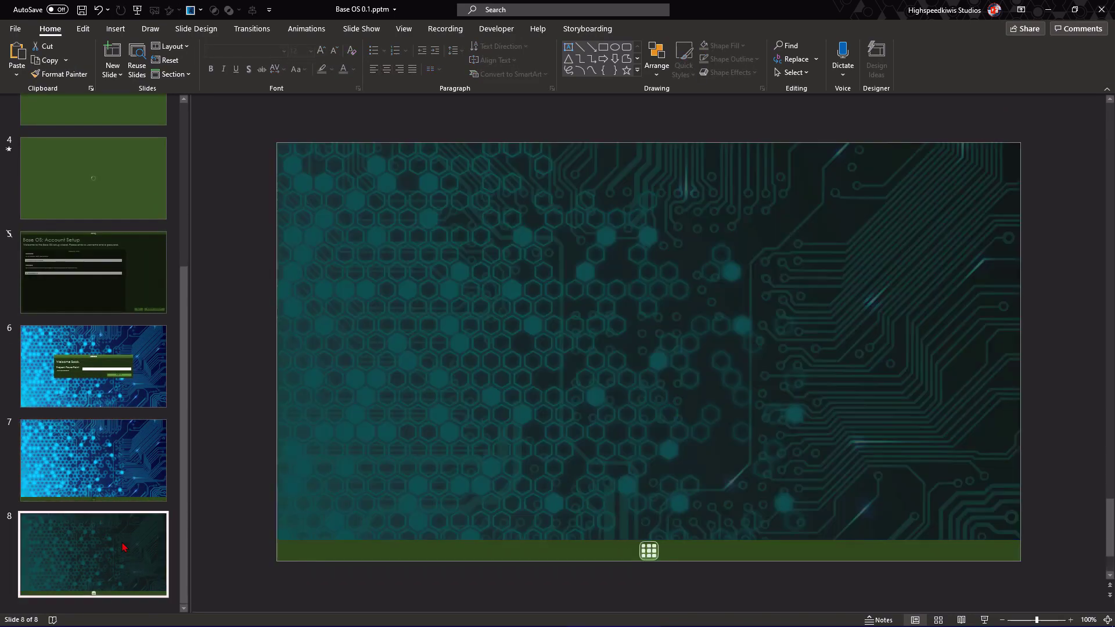
{"action": "left_click", "coordinate": [123, 465]}
{"action": "key", "text": "ctrl+d"}
Replace slide 9's task bar with the app strip, close button, sample buttons and text styles copied from slide 1.
{"action": "left_click_drag", "start_coordinate": [184, 325], "coordinate": [185, 110]}
{"action": "left_click", "coordinate": [92, 145]}
{"action": "left_click", "coordinate": [648, 150]}
{"action": "left_click", "coordinate": [1011, 150], "text": "shift"}
{"action": "left_click", "coordinate": [474, 191], "text": "shift"}
{"action": "left_click", "coordinate": [310, 227], "text": "shift"}
{"action": "left_click", "coordinate": [313, 247], "text": "shift"}
{"action": "key", "text": "ctrl+c"}
{"action": "left_click", "coordinate": [184, 450]}
{"action": "left_click", "coordinate": [116, 552]}
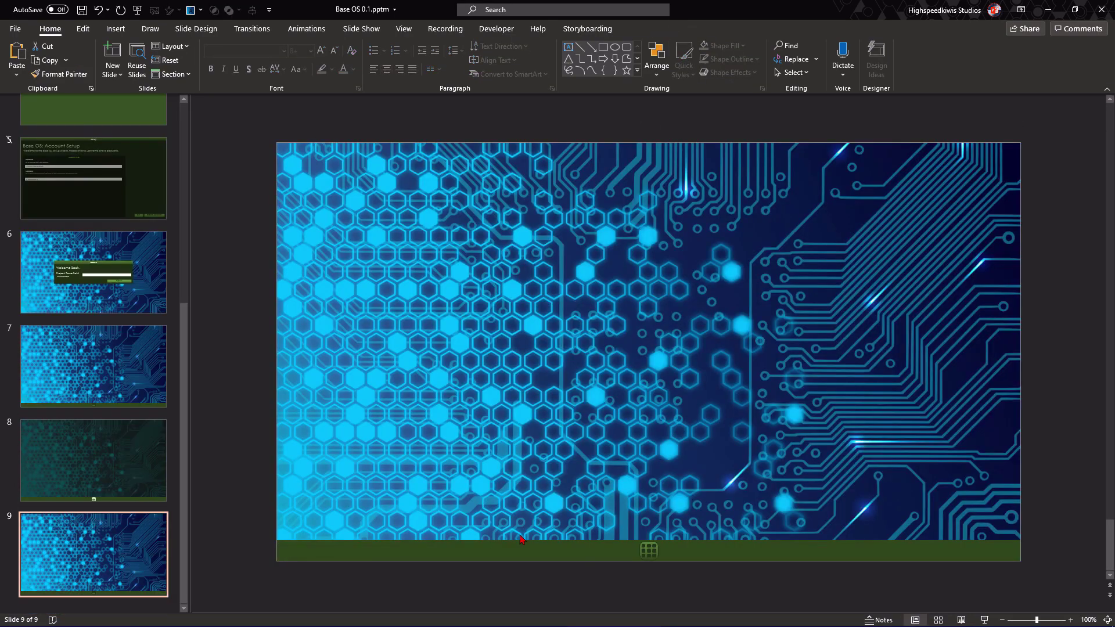
{"action": "left_click", "coordinate": [523, 546]}
{"action": "key", "text": "Delete"}
{"action": "key", "text": "ctrl+v"}
Copy the dark green background panel from slide 5 onto slide 9 and send it to the back.
{"action": "left_click", "coordinate": [116, 177]}
{"action": "left_click", "coordinate": [755, 244]}
{"action": "left_click", "coordinate": [941, 228]}
{"action": "key", "text": "ctrl+c"}
{"action": "left_click", "coordinate": [116, 553]}
{"action": "key", "text": "ctrl+v"}
{"action": "right_click", "coordinate": [515, 461]}
{"action": "left_click", "coordinate": [557, 423]}
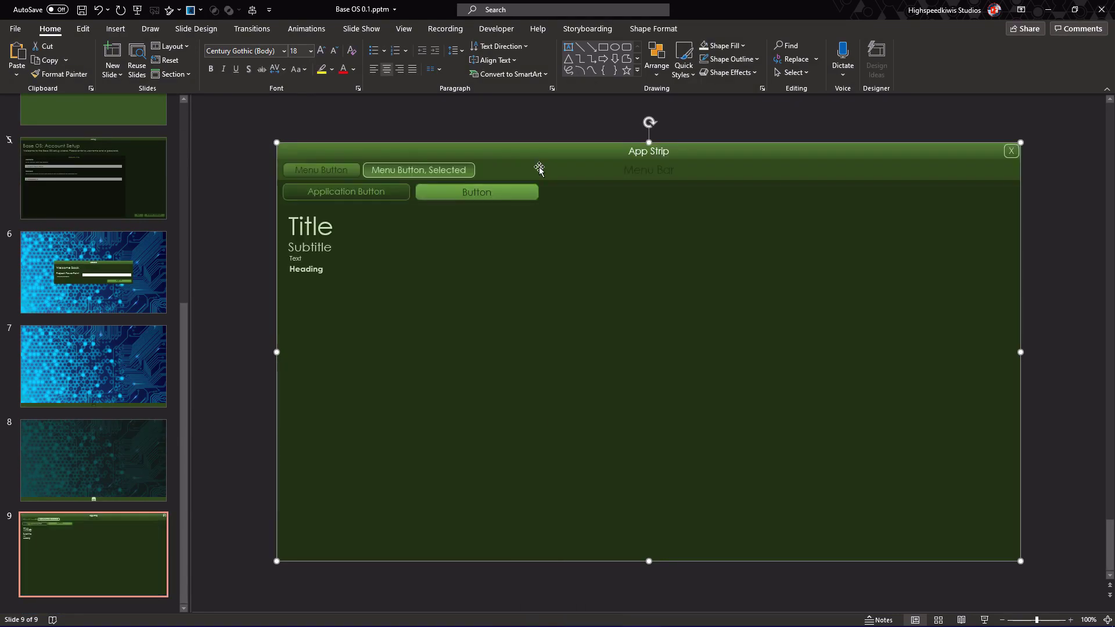
Change the app strip's title on slide 9 to "Notepad".
{"action": "left_click", "coordinate": [752, 152]}
{"action": "key", "text": "BackSpace"}
{"action": "type", "text": "Notepad"}
Widen the X close button on the Notepad title strip by extending its inner edge.
{"action": "left_click", "coordinate": [1008, 152]}
{"action": "scroll", "coordinate": [1008, 153], "scroll_direction": "up", "scroll_amount": 5}
{"action": "left_click_drag", "start_coordinate": [1058, 147], "coordinate": [1011, 147]}
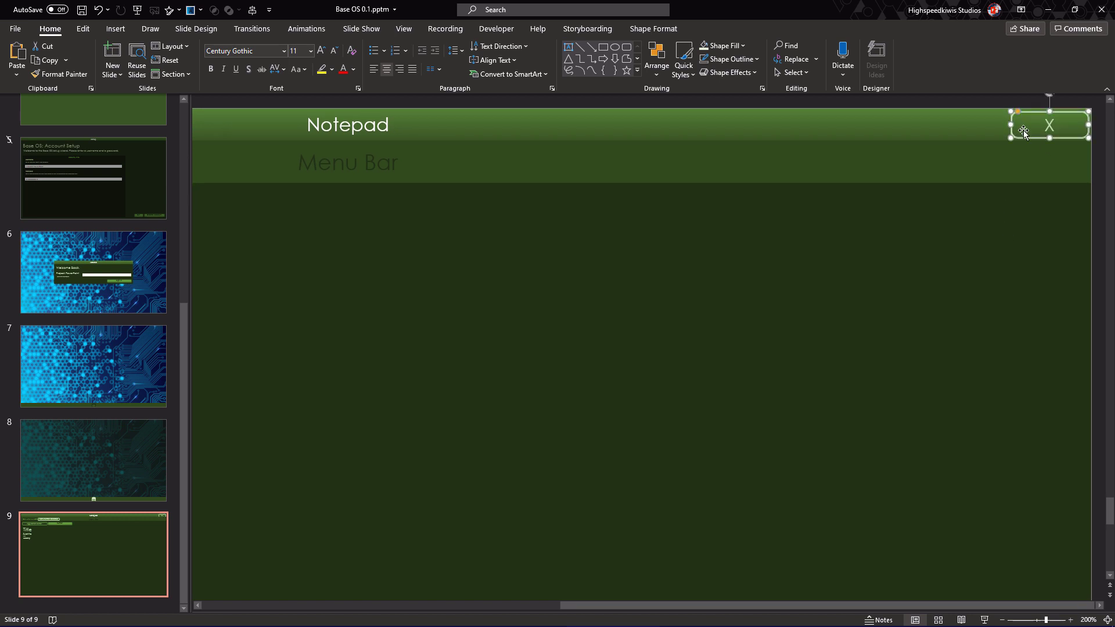
Duplicate the sample menu button beside the original in the Notepad menu bar and label the copy "Font...".
{"action": "scroll", "coordinate": [1013, 151], "scroll_direction": "down", "scroll_amount": 4}
{"action": "key", "text": "Escape"}
{"action": "scroll", "coordinate": [1004, 181], "scroll_direction": "down", "scroll_amount": 2}
{"action": "left_click", "coordinate": [458, 176]}
{"action": "left_click", "coordinate": [352, 169]}
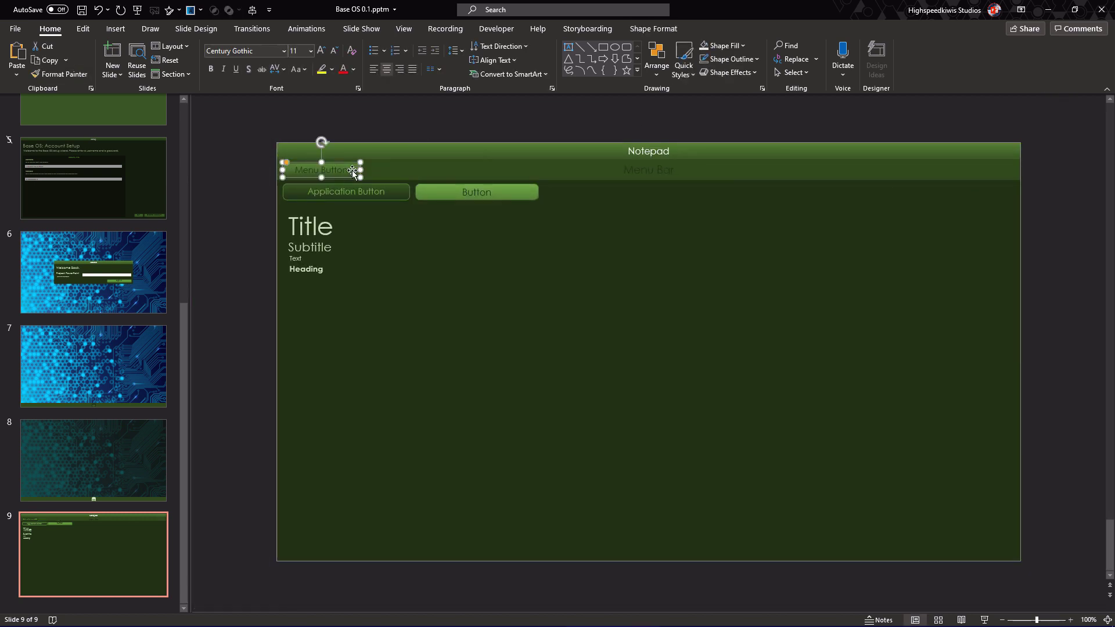
{"action": "left_click_drag", "start_coordinate": [411, 194], "coordinate": [422, 172]}
{"action": "key", "text": "F2"}
{"action": "key", "text": "BackSpace"}
{"action": "type", "text": "Text Font"}
{"action": "key", "text": "ctrl+a"}
{"action": "type", "text": "Font..."}
Add a third menu button labelled "Background..." and rename the original menu button "Preview".
{"action": "key", "text": "ctrl+d"}
{"action": "type", "text": "Backg...round"}
{"action": "left_click", "coordinate": [334, 173]}
{"action": "key", "text": "ctrl+a"}
{"action": "type", "text": "Preview"}
Delete the sample Title, Subtitle, Text and Heading from the Notepad slide, keeping the two sample buttons.
{"action": "left_click", "coordinate": [346, 192]}
{"action": "left_click", "coordinate": [476, 191], "text": "shift"}
{"action": "left_click", "coordinate": [310, 227], "text": "shift"}
{"action": "left_click", "coordinate": [310, 247], "text": "shift"}
{"action": "key", "text": "Delete"}
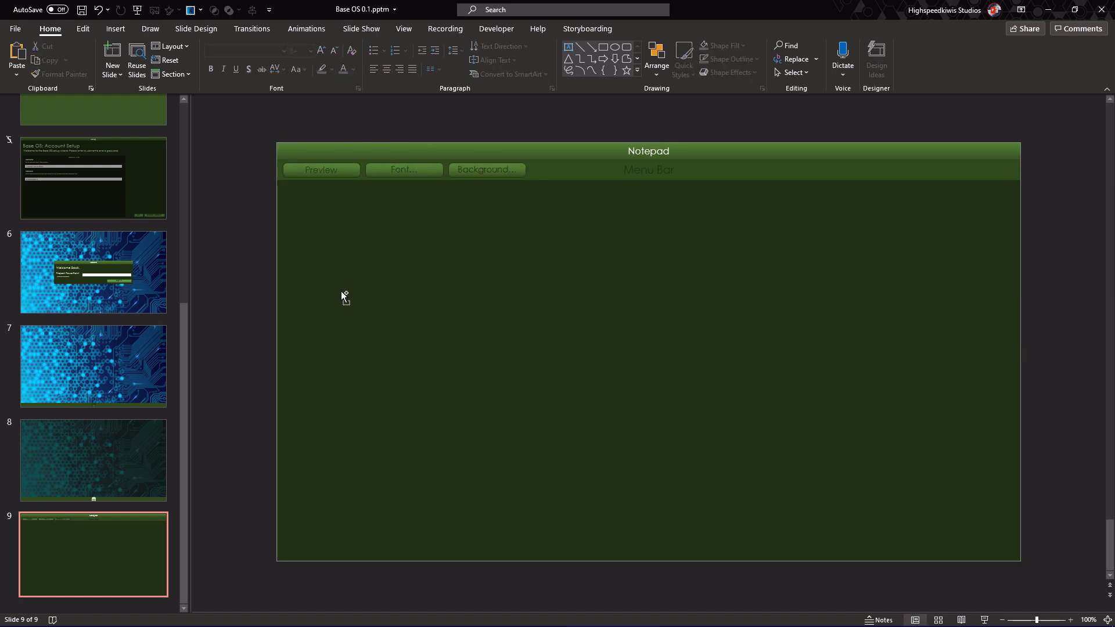
{"action": "key", "text": "ctrl+z"}
{"action": "left_click", "coordinate": [372, 192], "text": "shift"}
{"action": "left_click", "coordinate": [435, 193], "text": "shift"}
{"action": "key", "text": "Delete"}
Delete the sample Application Button and fit the remaining sample button into the end of the title strip, labelled "Close".
{"action": "left_click_drag", "start_coordinate": [393, 192], "coordinate": [1003, 151]}
{"action": "key", "text": "Delete"}
{"action": "left_click_drag", "start_coordinate": [519, 193], "coordinate": [1000, 149]}
{"action": "double_click", "coordinate": [1000, 148]}
{"action": "scroll", "coordinate": [888, 184], "scroll_direction": "up", "scroll_amount": 10}
{"action": "left_click_drag", "start_coordinate": [580, 156], "coordinate": [848, 156]}
{"action": "type", "text": "Close"}
{"action": "key", "text": "Escape"}
{"action": "key", "text": "shift+Down"}
{"action": "key", "text": "shift+Down"}
Duplicate the Close button beside itself with the label "Apps" and remove the "Menu Bar" caption.
{"action": "left_click_drag", "start_coordinate": [1069, 161], "coordinate": [780, 164]}
{"action": "type", "text": "Apps"}
{"action": "scroll", "coordinate": [682, 274], "scroll_direction": "down", "scroll_amount": 10}
{"action": "key", "text": "Escape"}
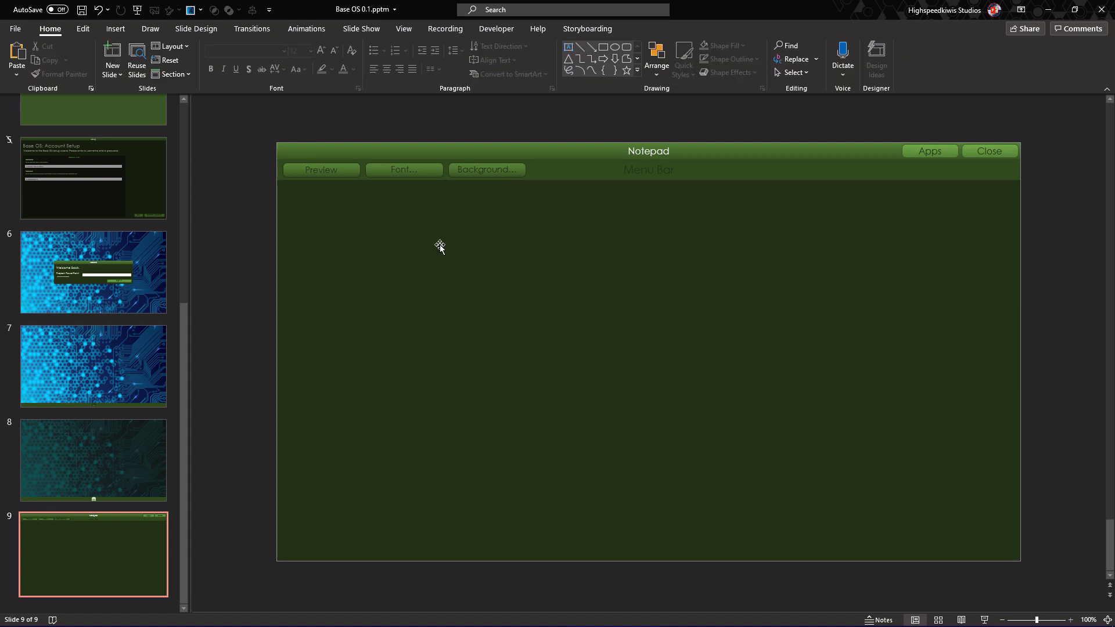
{"action": "left_click", "coordinate": [688, 170]}
{"action": "key", "text": "Delete"}
Review the apps icon on slide 7's task bar, the dark overlay on slide 8 and the Notepad window on slide 9.
{"action": "left_click", "coordinate": [134, 148]}
{"action": "mouse_move", "coordinate": [183, 366]}
{"action": "left_mouse_down"}
{"action": "mouse_move", "coordinate": [183, 166]}
{"action": "mouse_move", "coordinate": [184, 388]}
{"action": "left_mouse_up"}
{"action": "left_click", "coordinate": [394, 195]}
{"action": "left_click", "coordinate": [134, 546]}
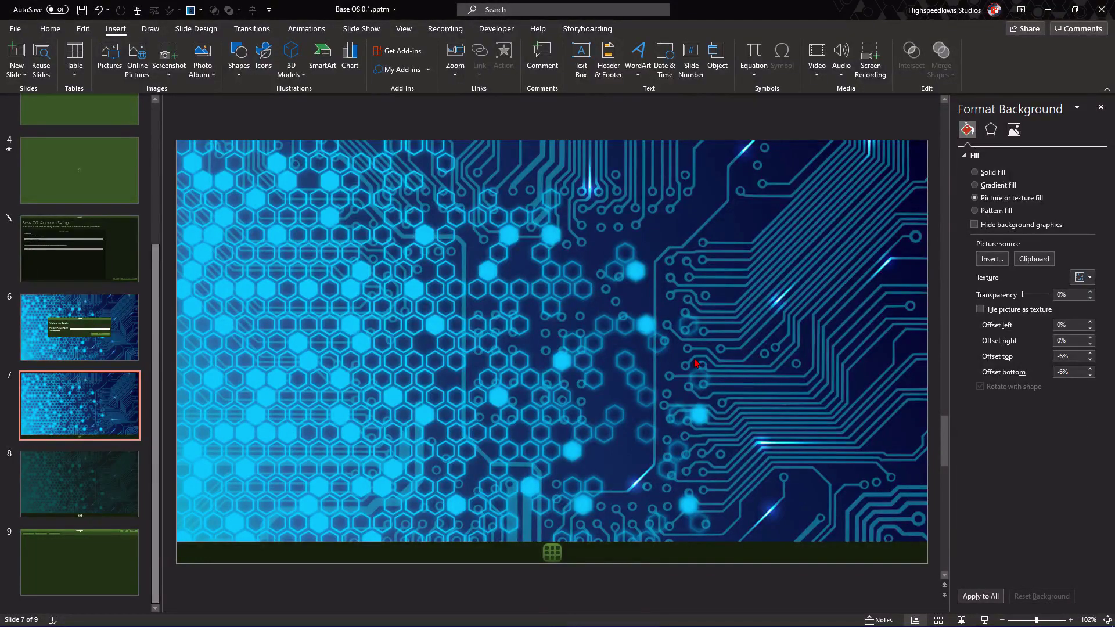
{"action": "key", "text": "Page_Up"}
{"action": "key", "text": "Page_Down"}
{"action": "scroll", "coordinate": [579, 463], "scroll_direction": "down", "scroll_amount": 3, "text": "ctrl"}
{"action": "scroll", "coordinate": [579, 464], "scroll_direction": "up", "scroll_amount": 3, "text": "ctrl"}
{"action": "scroll", "coordinate": [580, 463], "scroll_direction": "down", "scroll_amount": 4, "text": "ctrl"}
{"action": "left_click", "coordinate": [553, 488]}
{"action": "scroll", "coordinate": [553, 487], "scroll_direction": "up", "scroll_amount": 4, "text": "ctrl"}
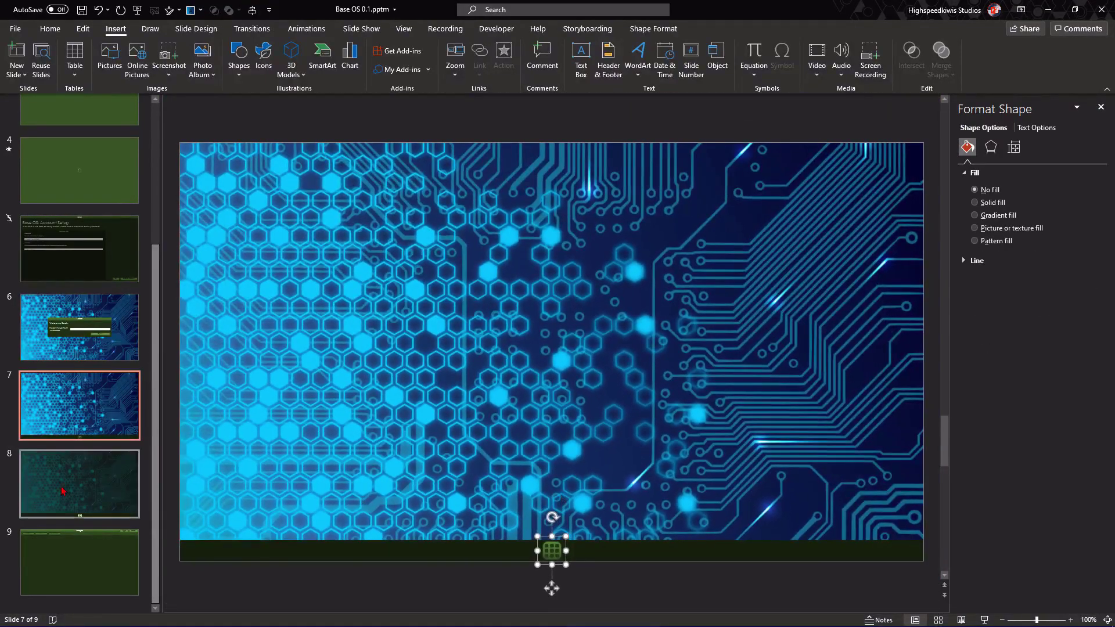
{"action": "left_click", "coordinate": [116, 487]}
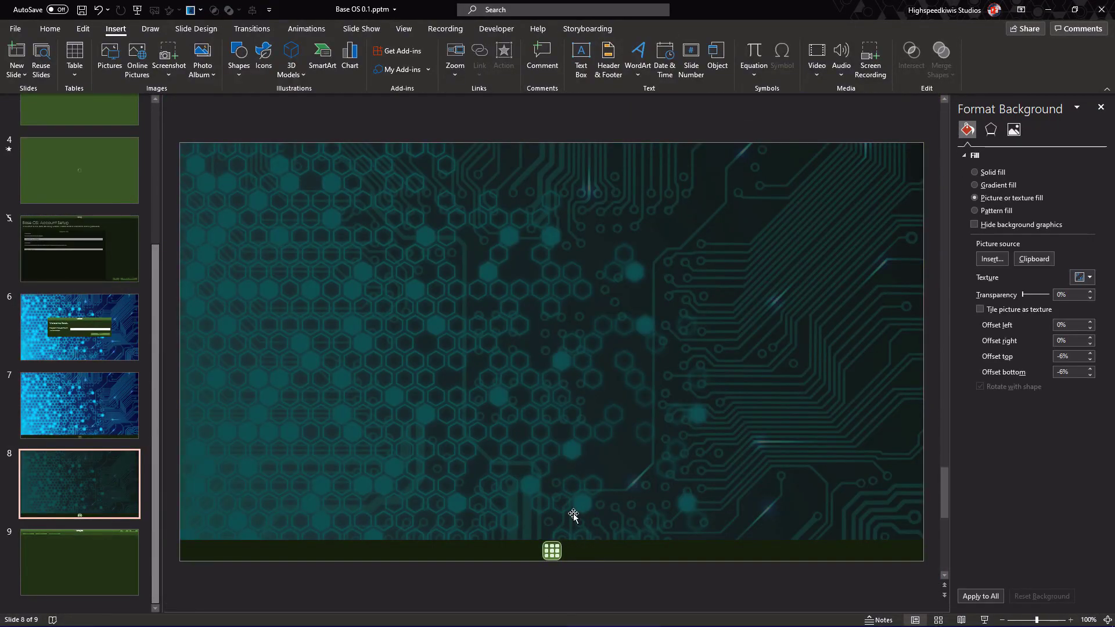
{"action": "left_click", "coordinate": [621, 273]}
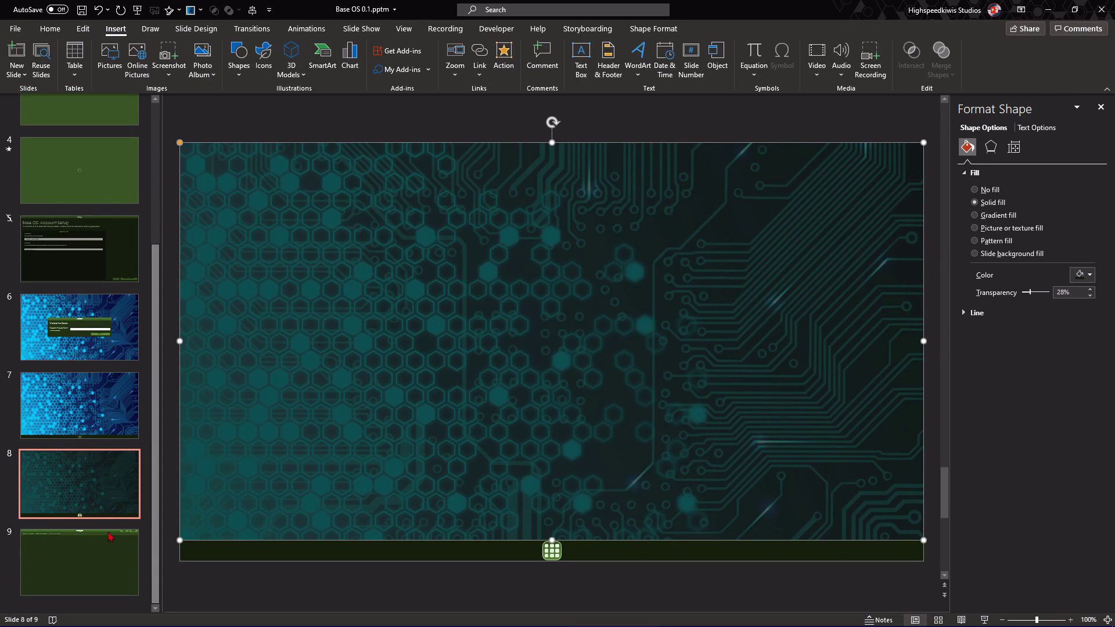
{"action": "left_click", "coordinate": [89, 554]}
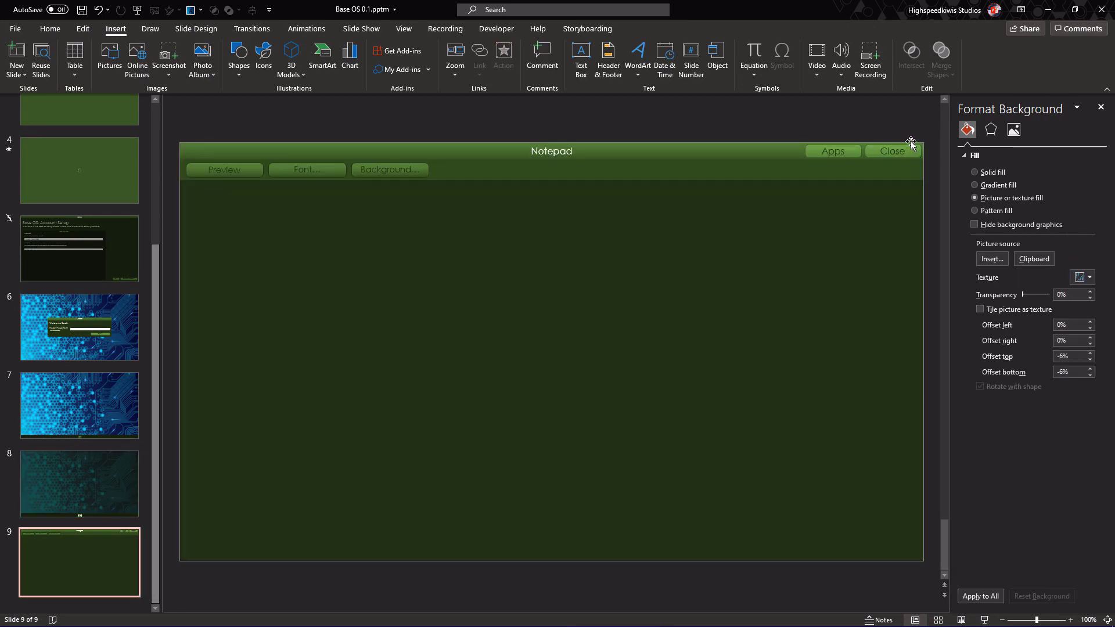
Examine the Apps button, the menu bar and its Preview, Font and Background buttons on the Notepad slide.
{"action": "left_click", "coordinate": [835, 152]}
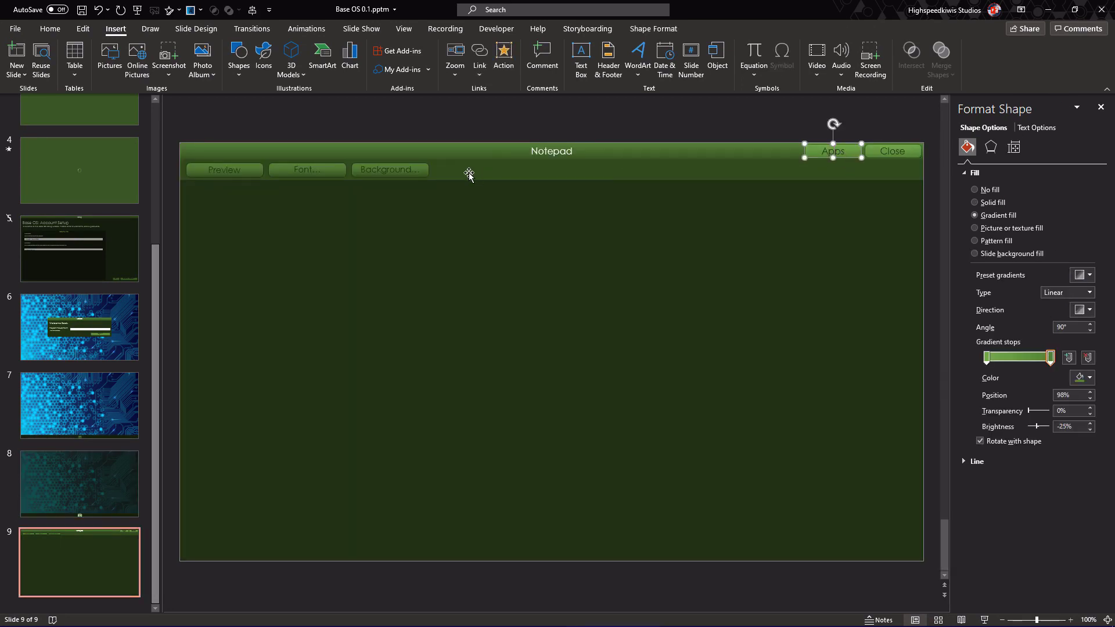
{"action": "left_click", "coordinate": [416, 175]}
{"action": "left_click", "coordinate": [416, 174]}
{"action": "left_click", "coordinate": [329, 181]}
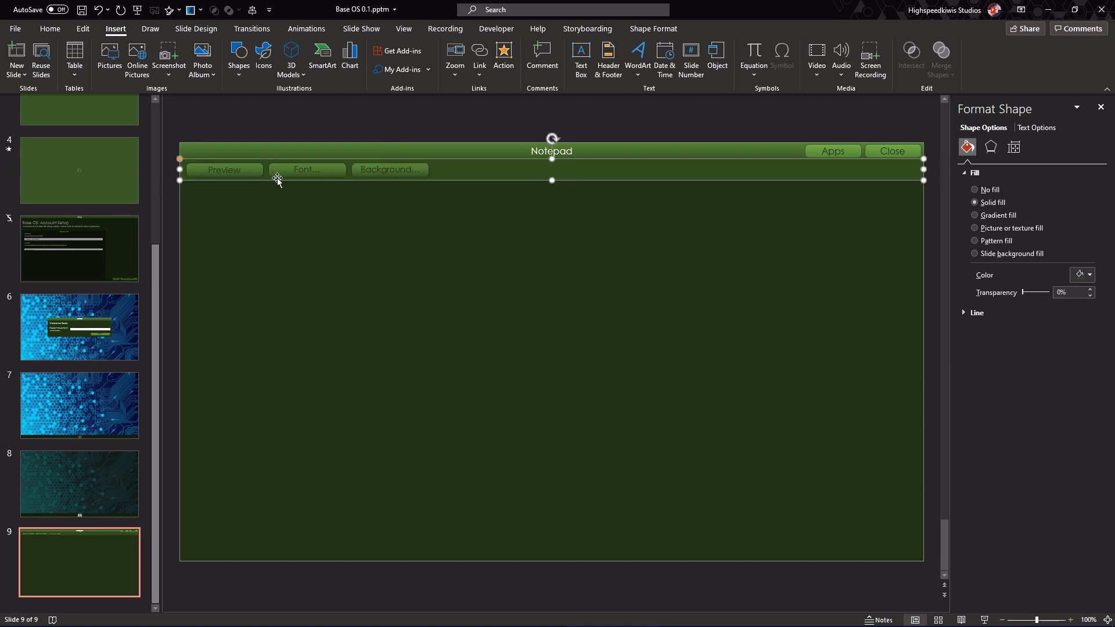
{"action": "left_click", "coordinate": [256, 176]}
{"action": "left_click", "coordinate": [284, 173]}
{"action": "left_click", "coordinate": [380, 165]}
{"action": "left_click", "coordinate": [400, 126]}
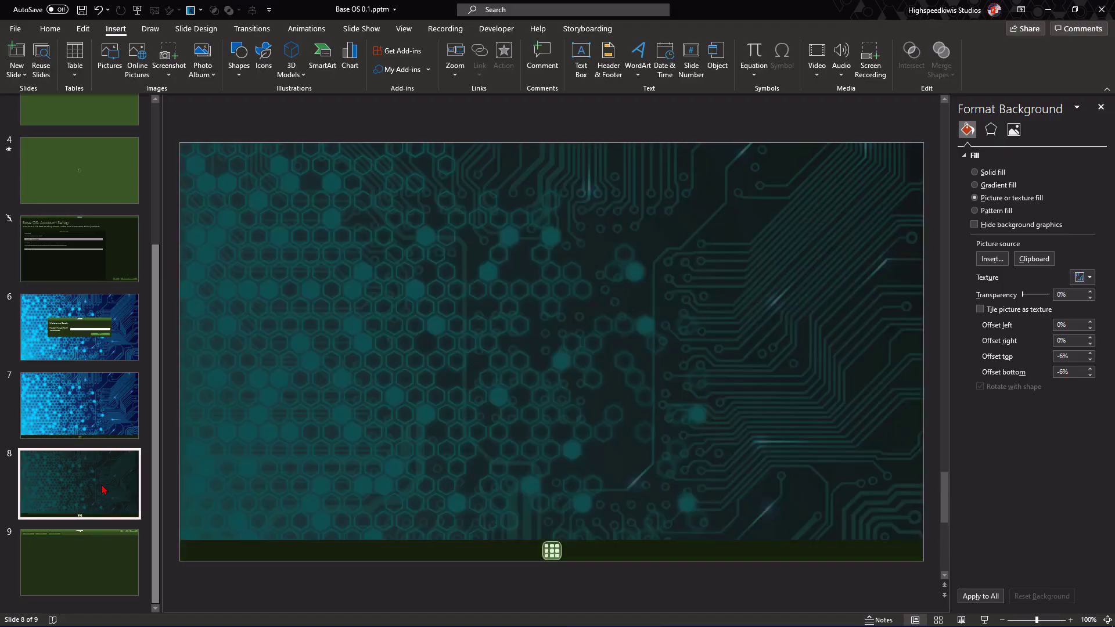
Look back through slides 5 to 7 and examine the individual shapes grouped in slide 7's apps icon.
{"action": "key", "text": "Up"}
{"action": "key", "text": "Up"}
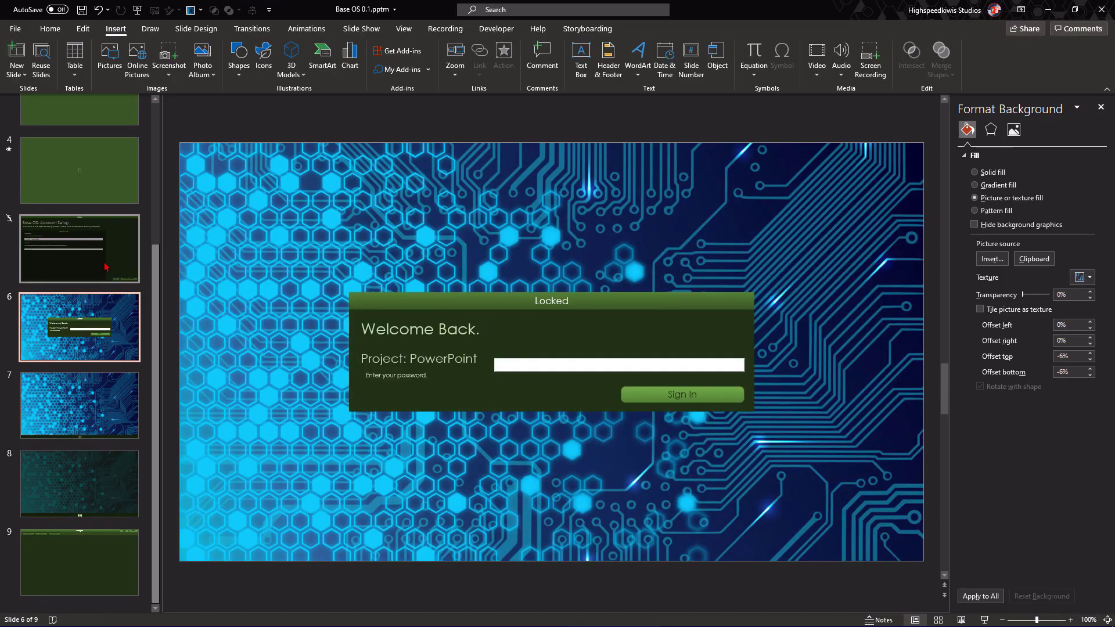
{"action": "key", "text": "Up"}
{"action": "key", "text": "Down"}
{"action": "left_click", "coordinate": [100, 389]}
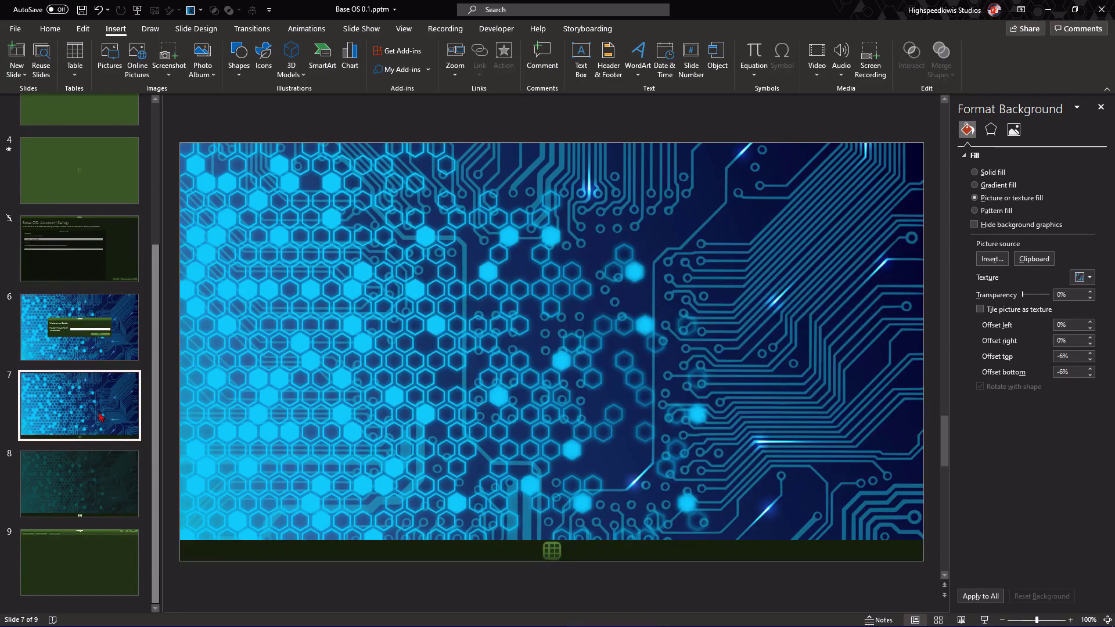
{"action": "left_click", "coordinate": [549, 549]}
{"action": "scroll", "coordinate": [548, 547], "scroll_direction": "up", "scroll_amount": 5}
{"action": "scroll", "coordinate": [548, 547], "scroll_direction": "up", "scroll_amount": 5}
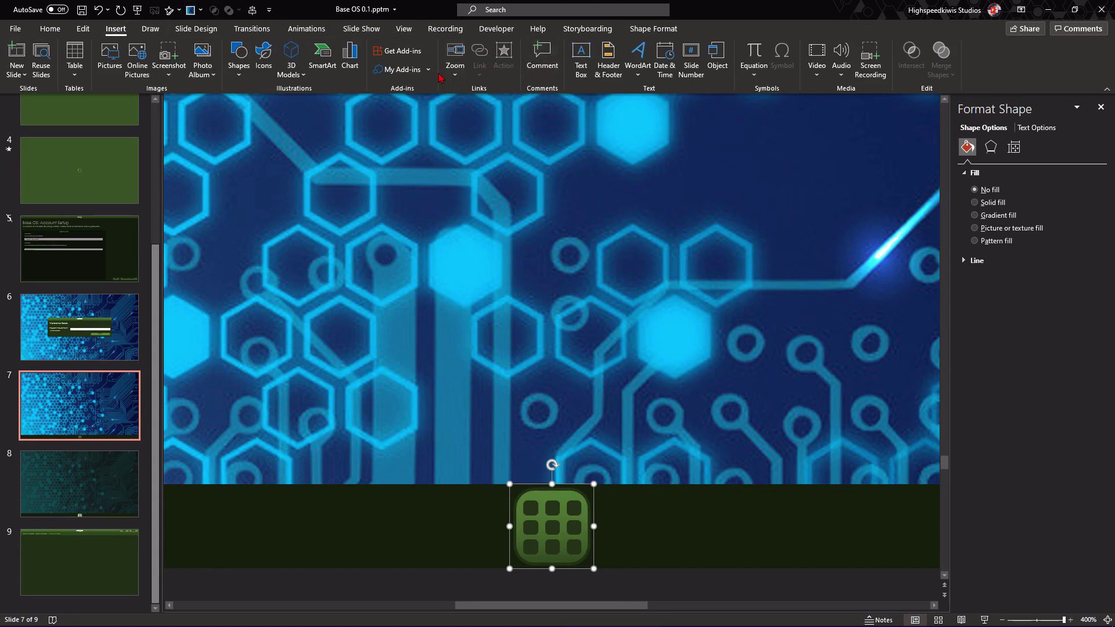
{"action": "left_click", "coordinate": [570, 514]}
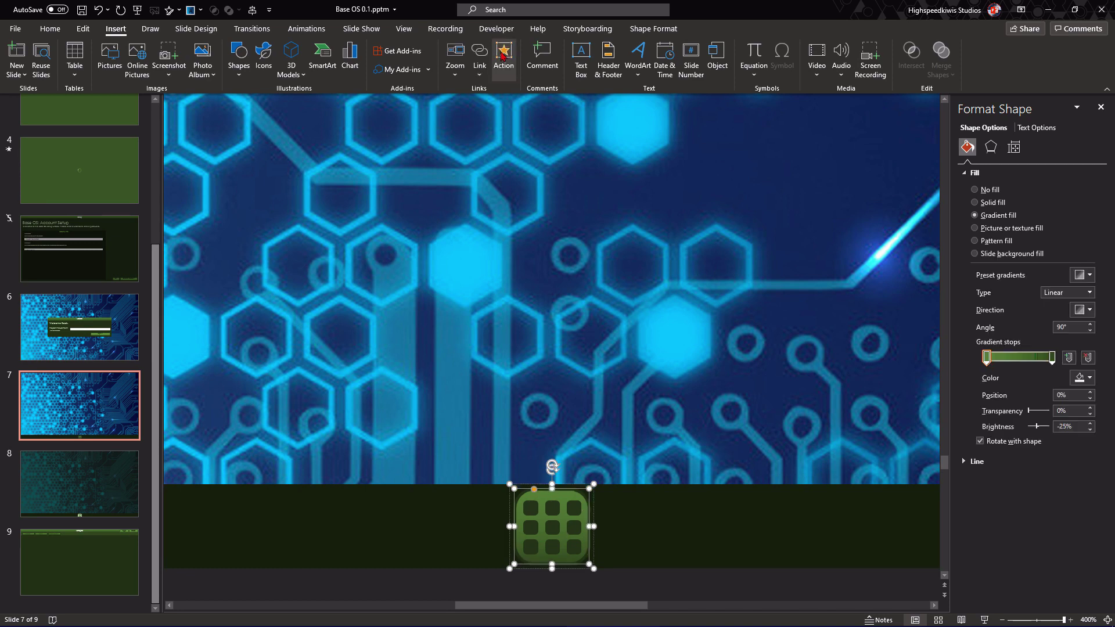
{"action": "left_click", "coordinate": [551, 508]}
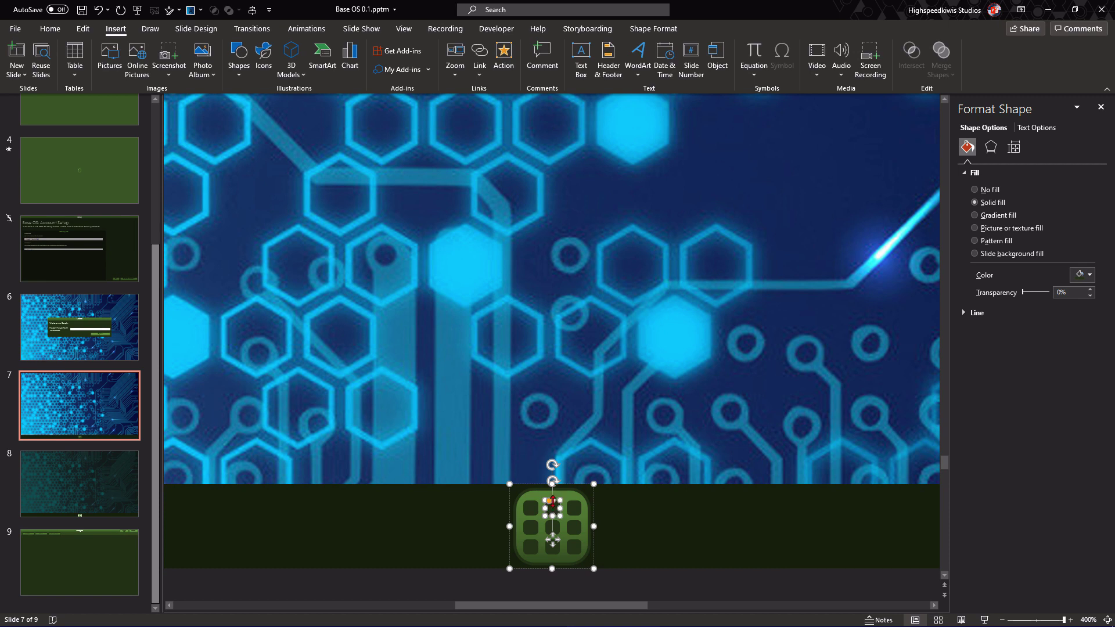
{"action": "left_click", "coordinate": [554, 528]}
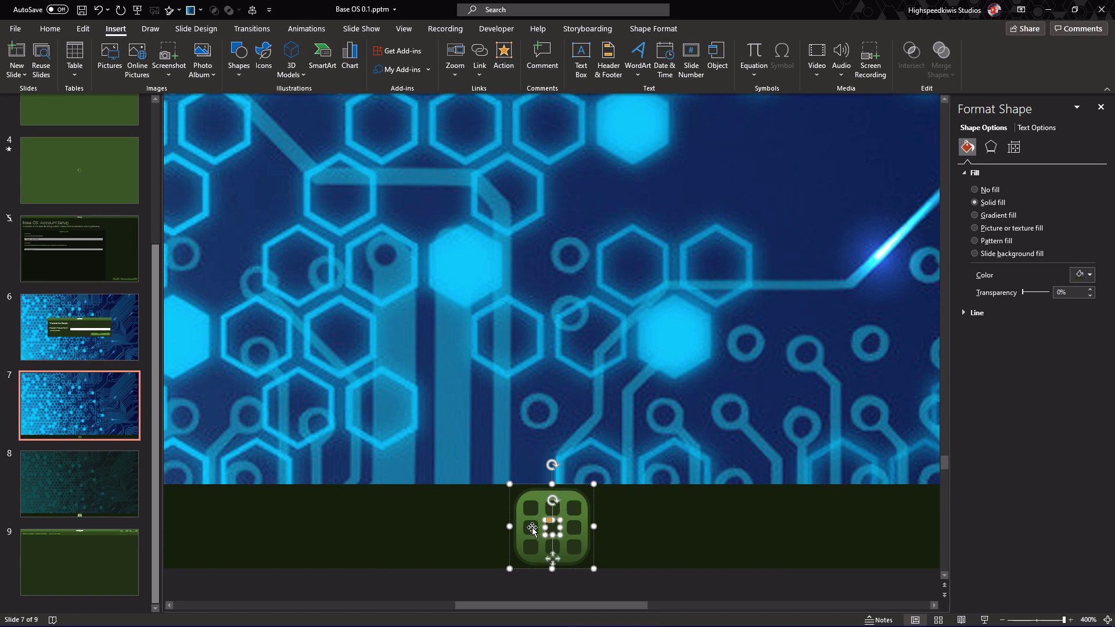
{"action": "left_click", "coordinate": [532, 528]}
{"action": "left_click", "coordinate": [621, 531]}
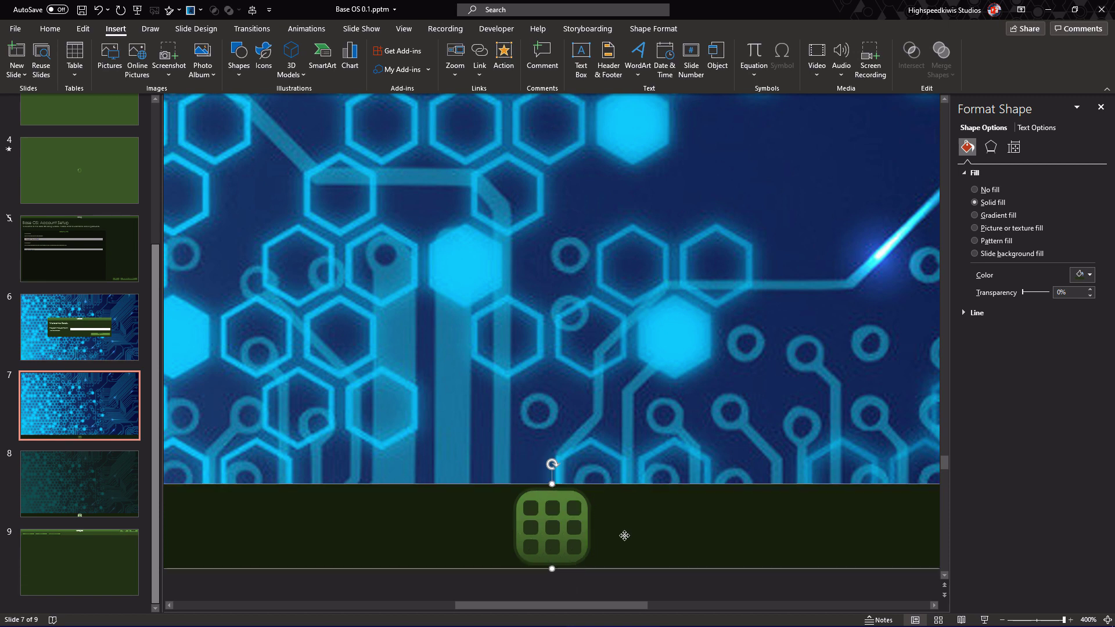
{"action": "left_click", "coordinate": [581, 531]}
{"action": "left_click", "coordinate": [552, 509]}
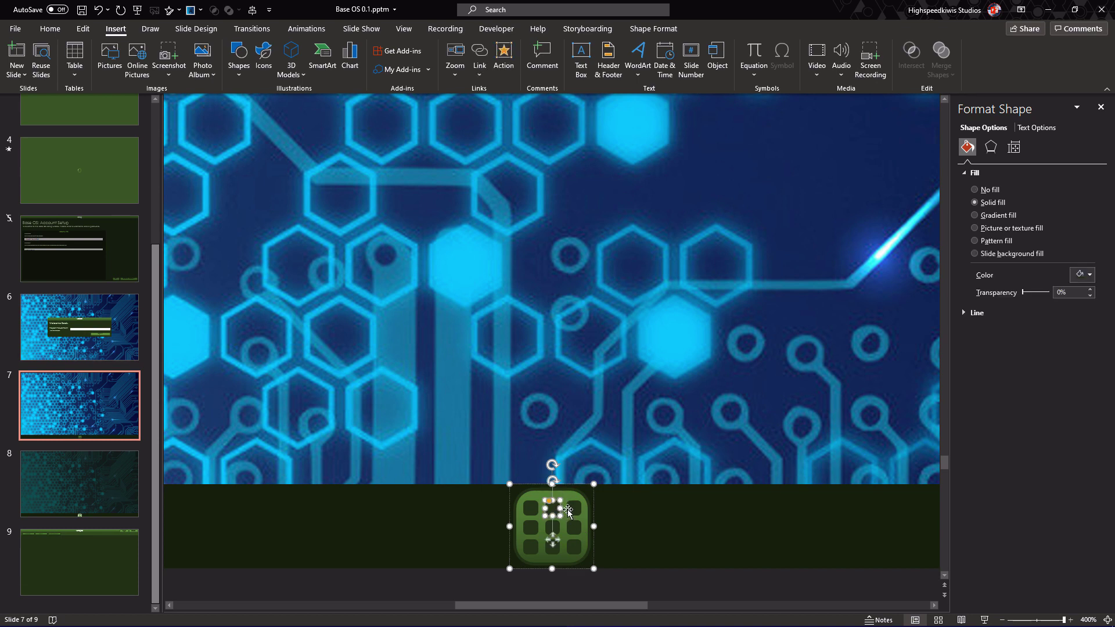
Duplicate the apps icon's rounded square directly over the icon on slide 7 and make its solid fill fully transparent.
{"action": "left_click", "coordinate": [563, 503]}
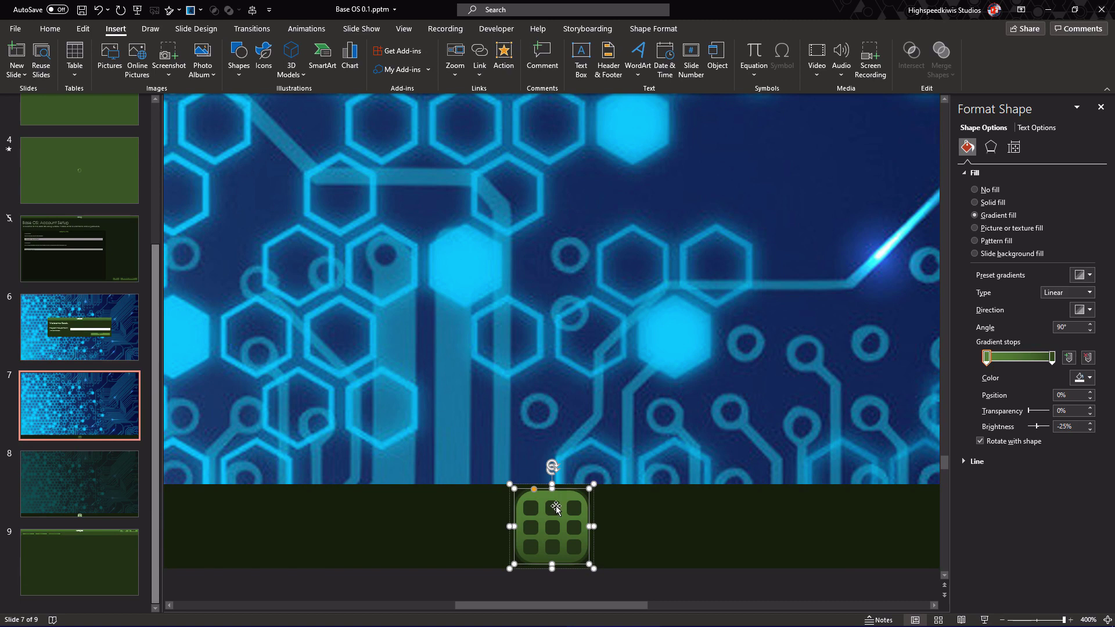
{"action": "left_click_drag", "start_coordinate": [561, 509], "coordinate": [527, 493]}
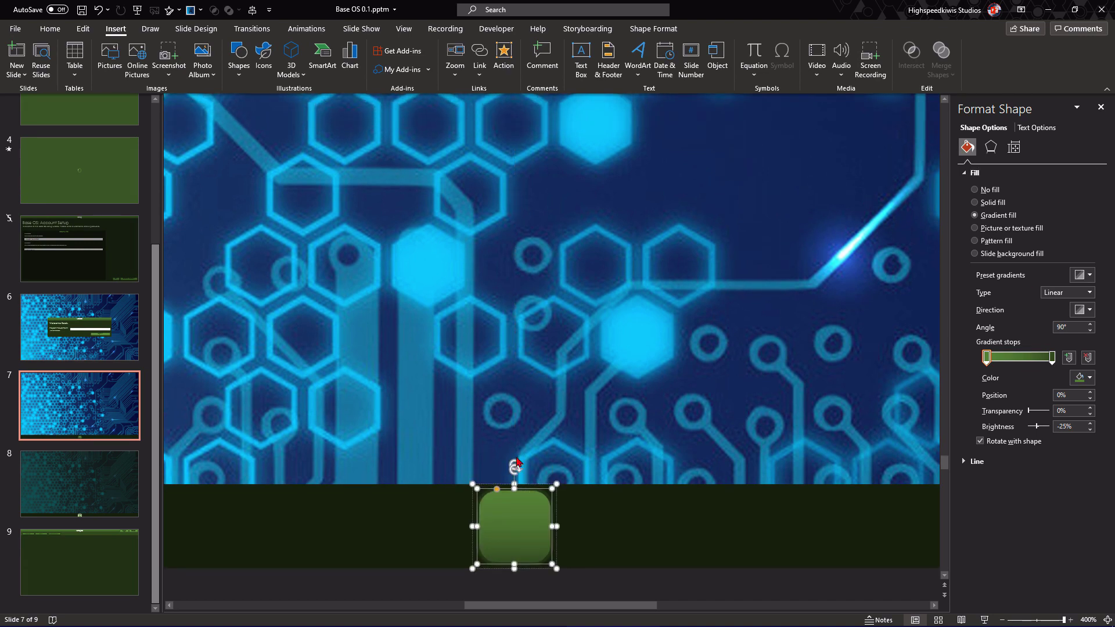
{"action": "left_click", "coordinate": [1002, 204]}
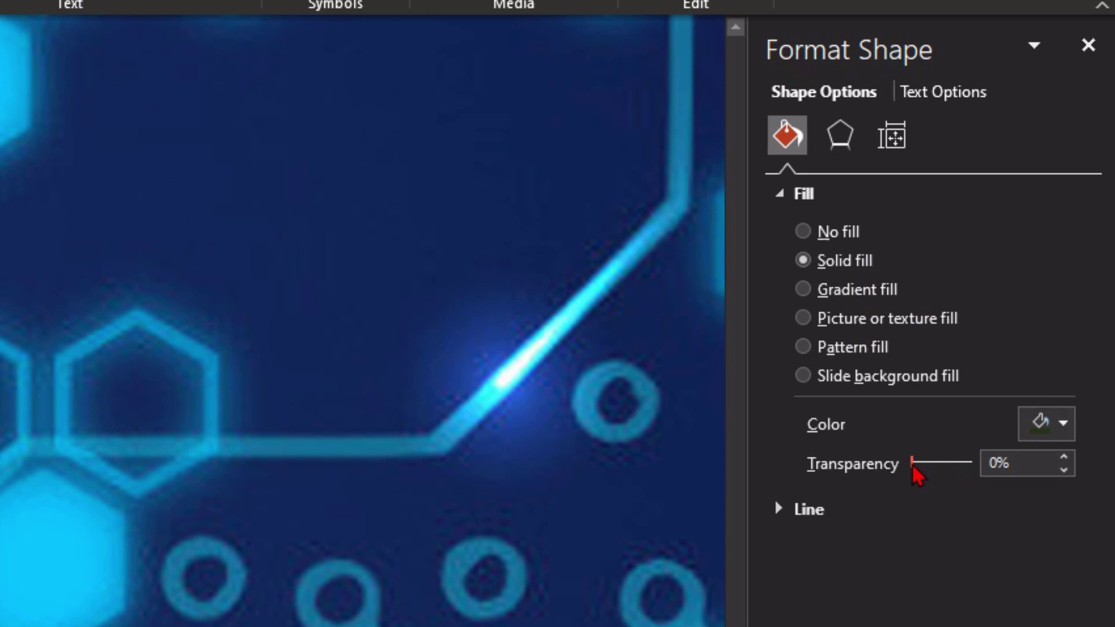
{"action": "left_click_drag", "start_coordinate": [912, 463], "coordinate": [989, 471]}
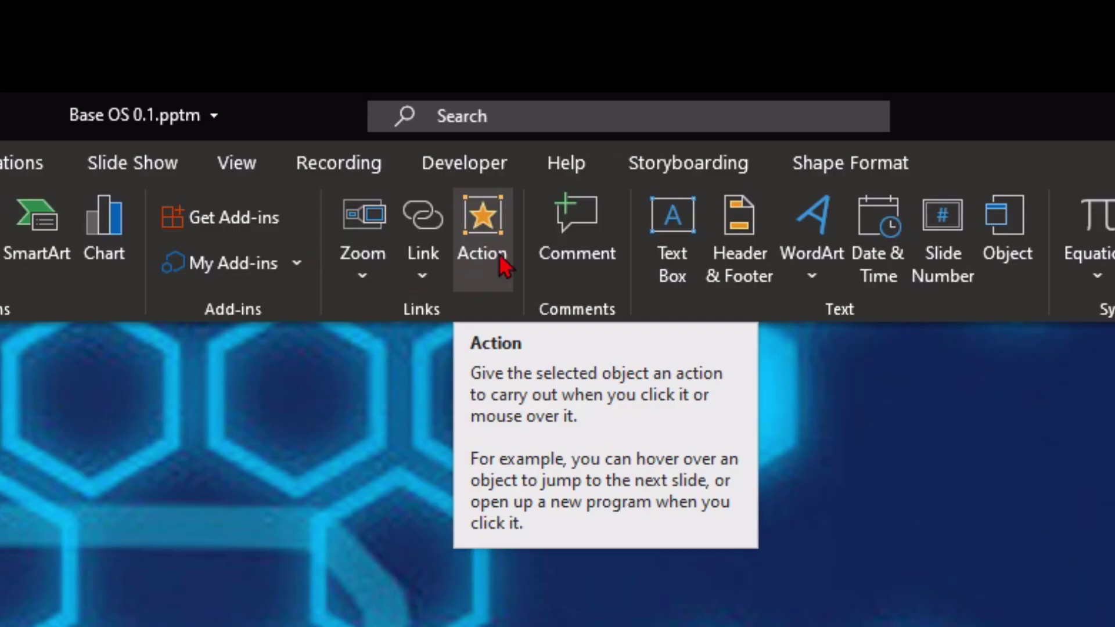
Give the transparent cover over slide 7's apps icon a mouse-click action that hyperlinks to Slide 8.
{"action": "left_click", "coordinate": [505, 73]}
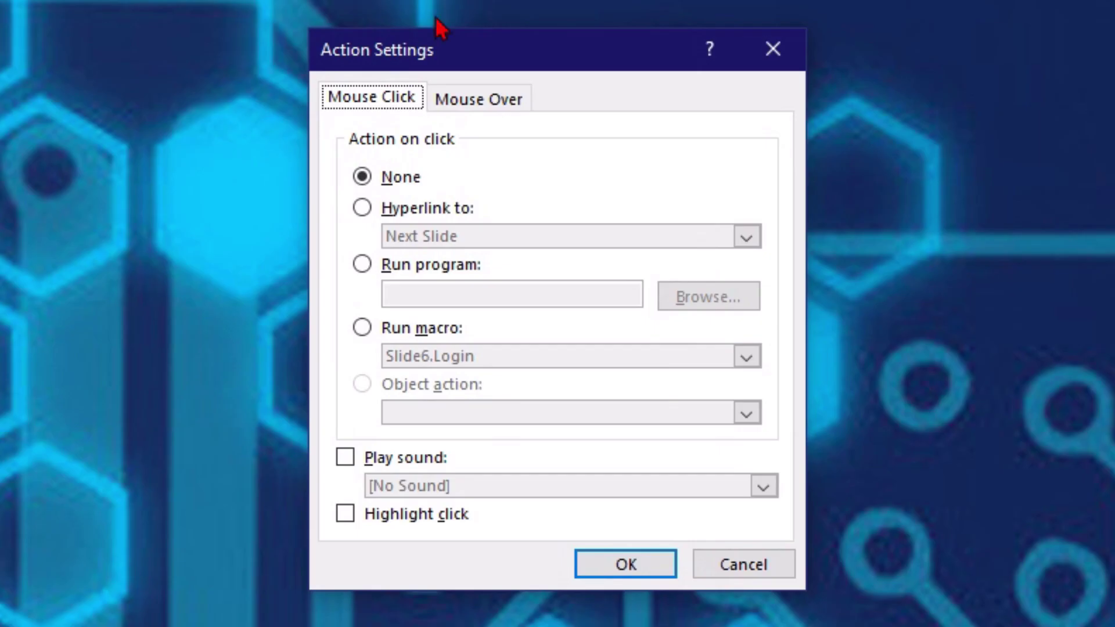
{"action": "left_click", "coordinate": [420, 210]}
{"action": "left_click", "coordinate": [448, 238]}
{"action": "left_click", "coordinate": [450, 452]}
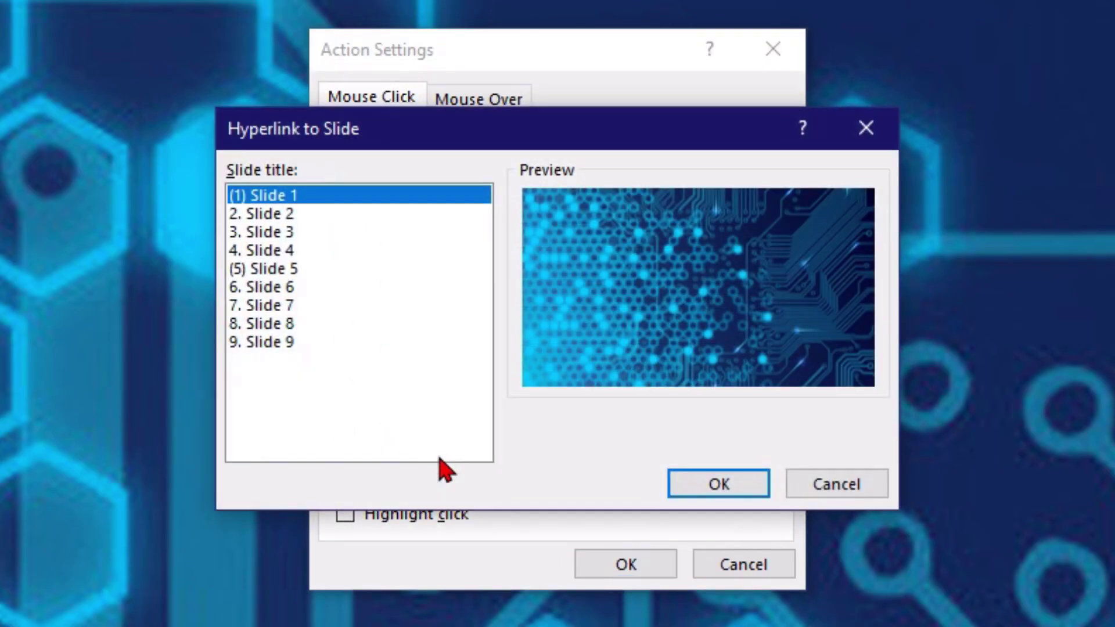
{"action": "left_click", "coordinate": [296, 323]}
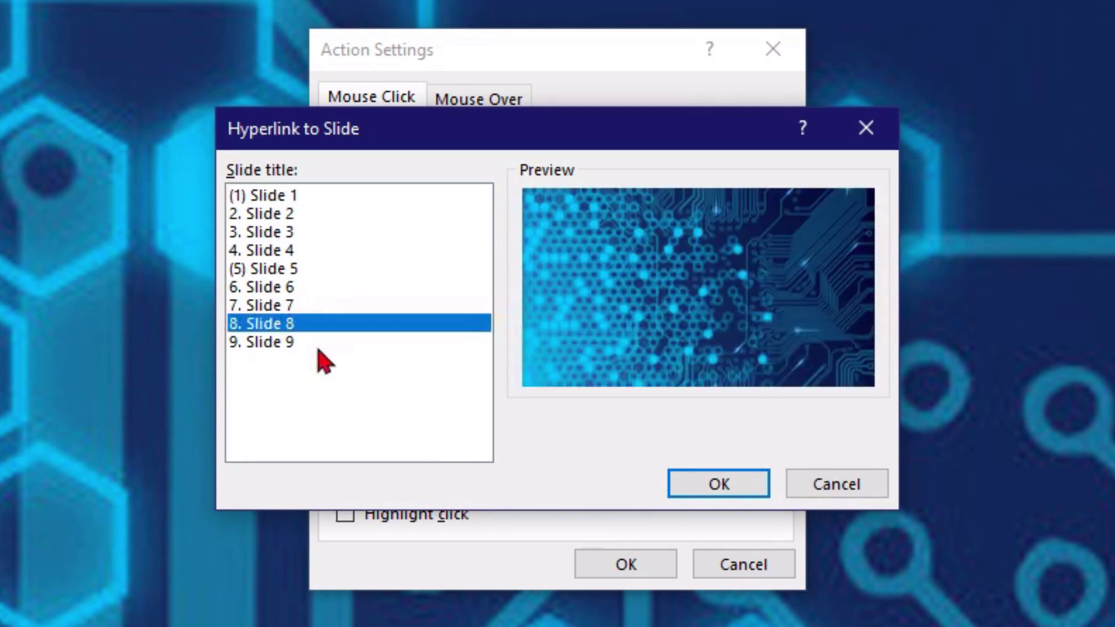
{"action": "left_click", "coordinate": [734, 486]}
{"action": "left_click", "coordinate": [667, 566]}
{"action": "left_click", "coordinate": [601, 409]}
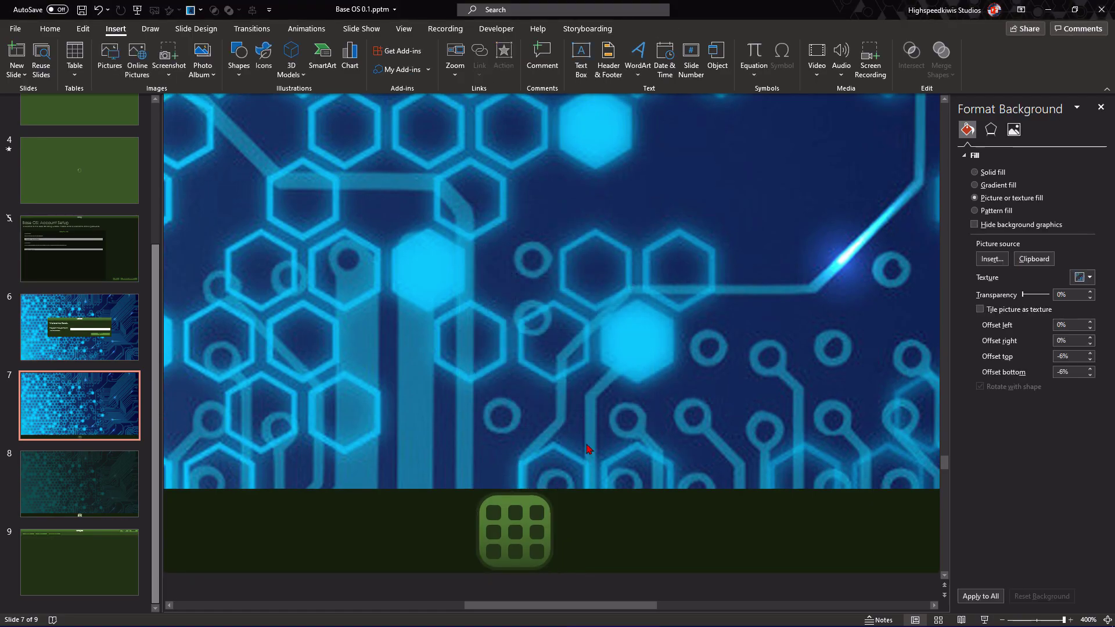
Run the slide show from slide 7, test the apps icon link and end the show.
{"action": "left_click", "coordinate": [531, 509]}
{"action": "key", "text": "shift+F5"}
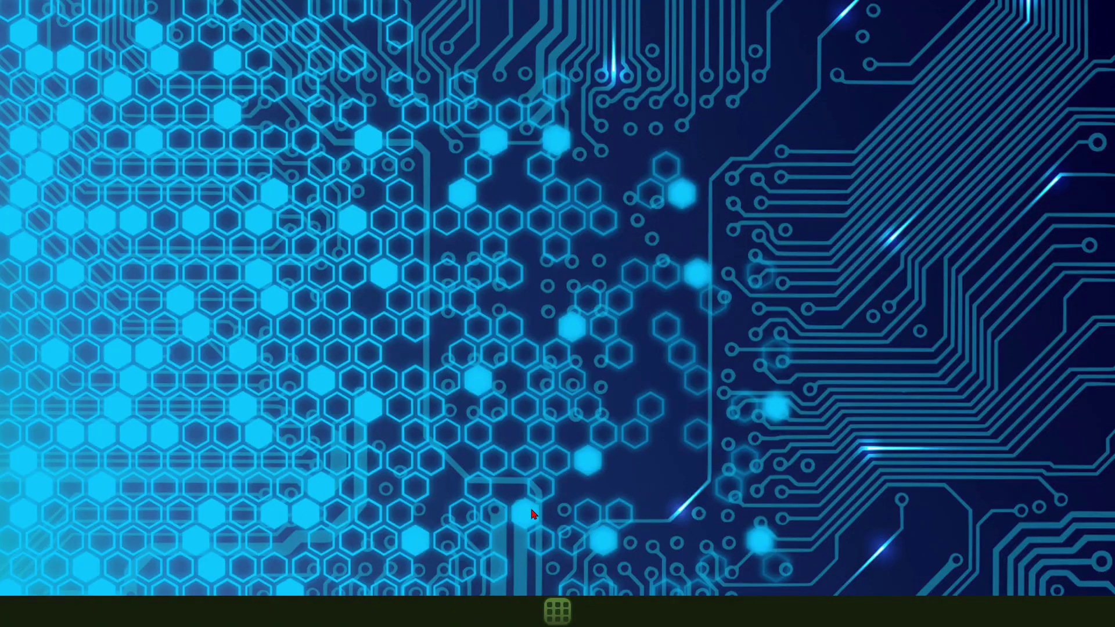
{"action": "left_click", "coordinate": [565, 613]}
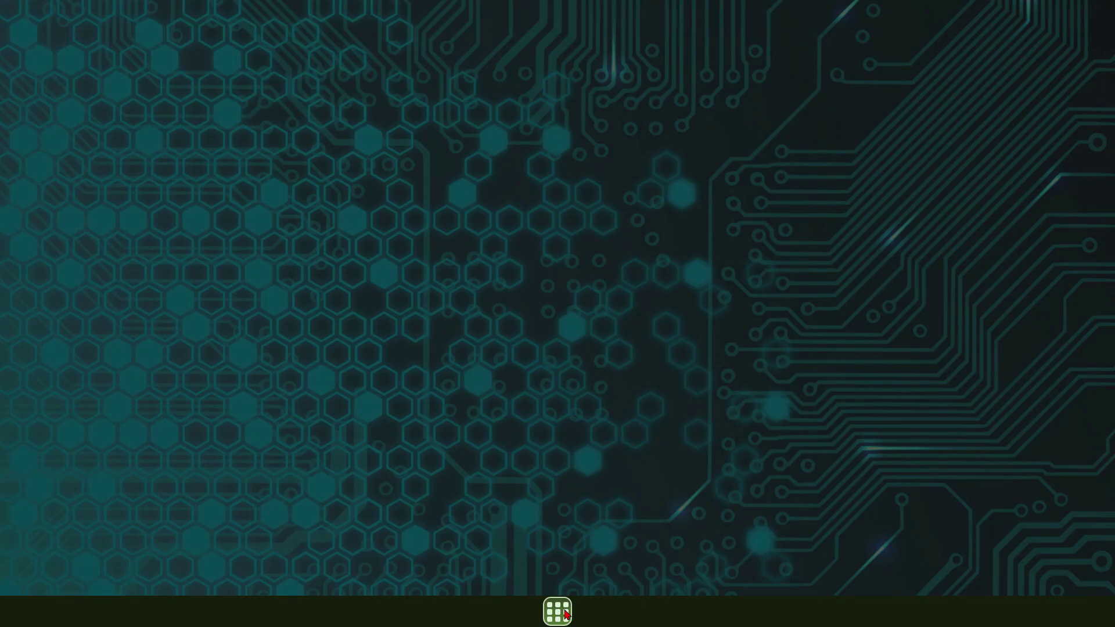
{"action": "key", "text": "Escape"}
Duplicate the rounded square of slide 8's apps icon over the icon and give the copy a transparent solid fill.
{"action": "left_click", "coordinate": [535, 525]}
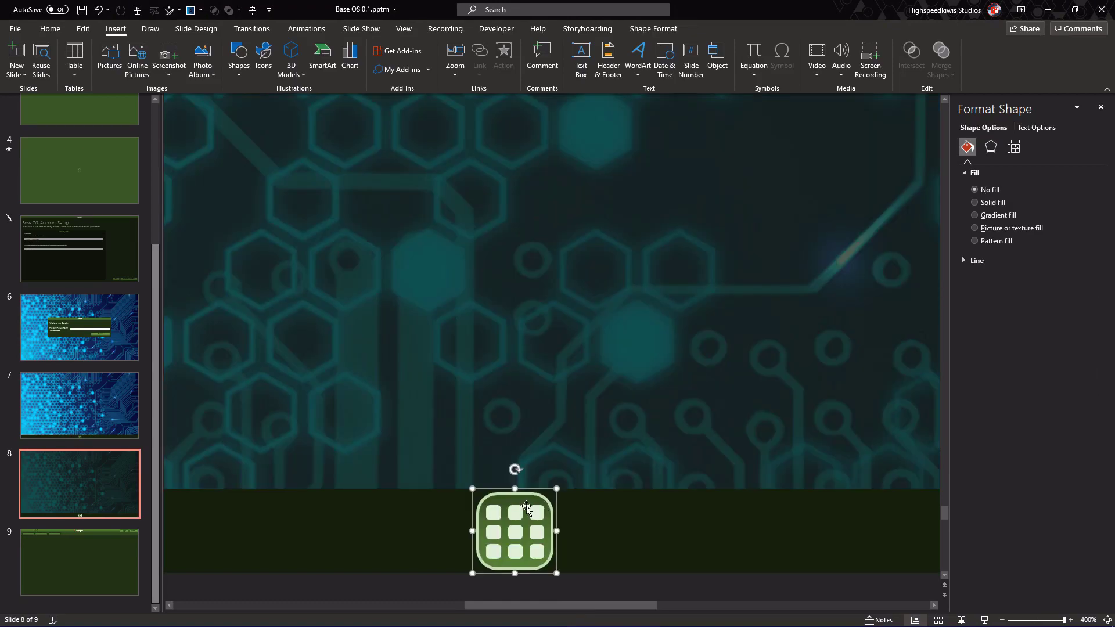
{"action": "left_click", "coordinate": [526, 509]}
{"action": "key", "text": "ctrl+d"}
{"action": "left_click_drag", "start_coordinate": [541, 548], "coordinate": [506, 514]}
{"action": "scroll", "coordinate": [511, 517], "scroll_direction": "up", "scroll_amount": 1}
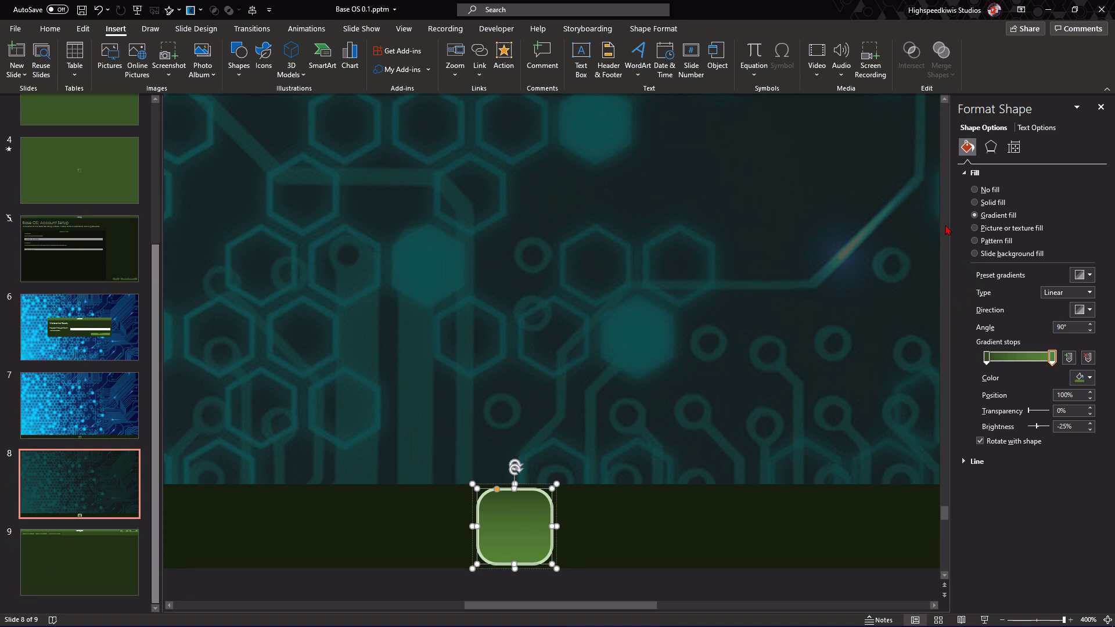
{"action": "left_click", "coordinate": [990, 202]}
{"action": "left_click_drag", "start_coordinate": [1027, 296], "coordinate": [1045, 293]}
Give the transparent cover over slide 8's apps icon a mouse-click action that hyperlinks to Last Slide Viewed.
{"action": "left_click", "coordinate": [506, 123]}
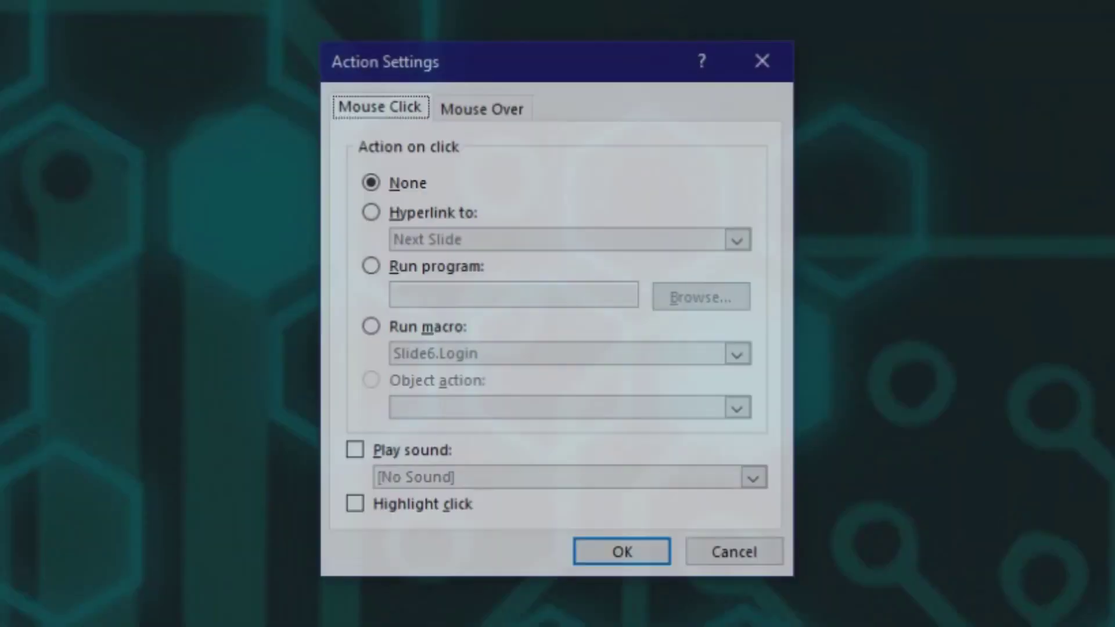
{"action": "left_click", "coordinate": [432, 215]}
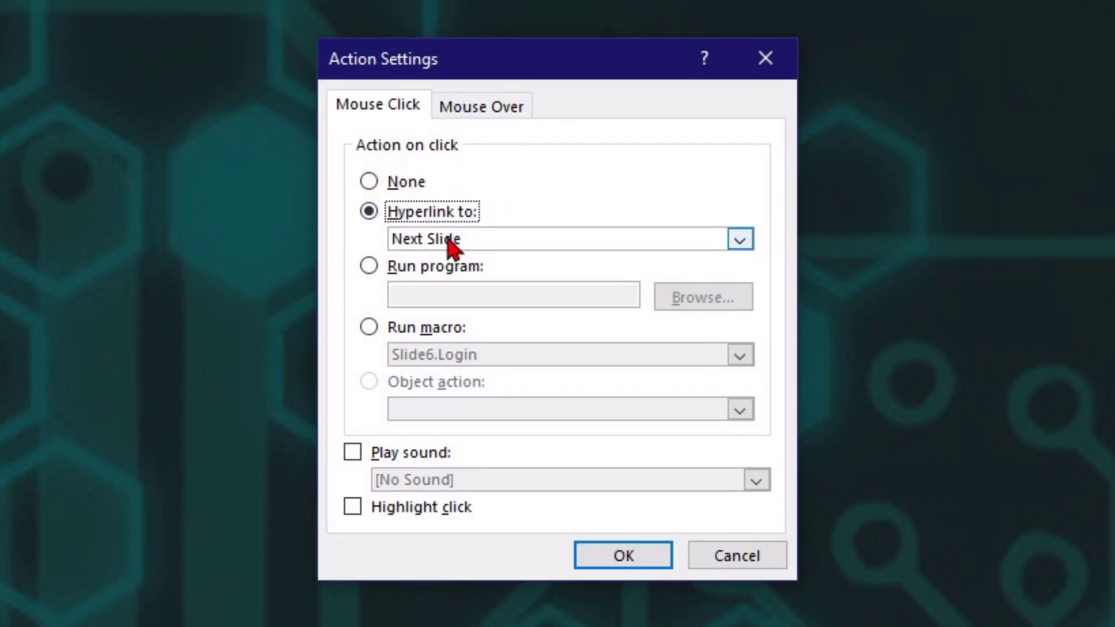
{"action": "left_click", "coordinate": [450, 242]}
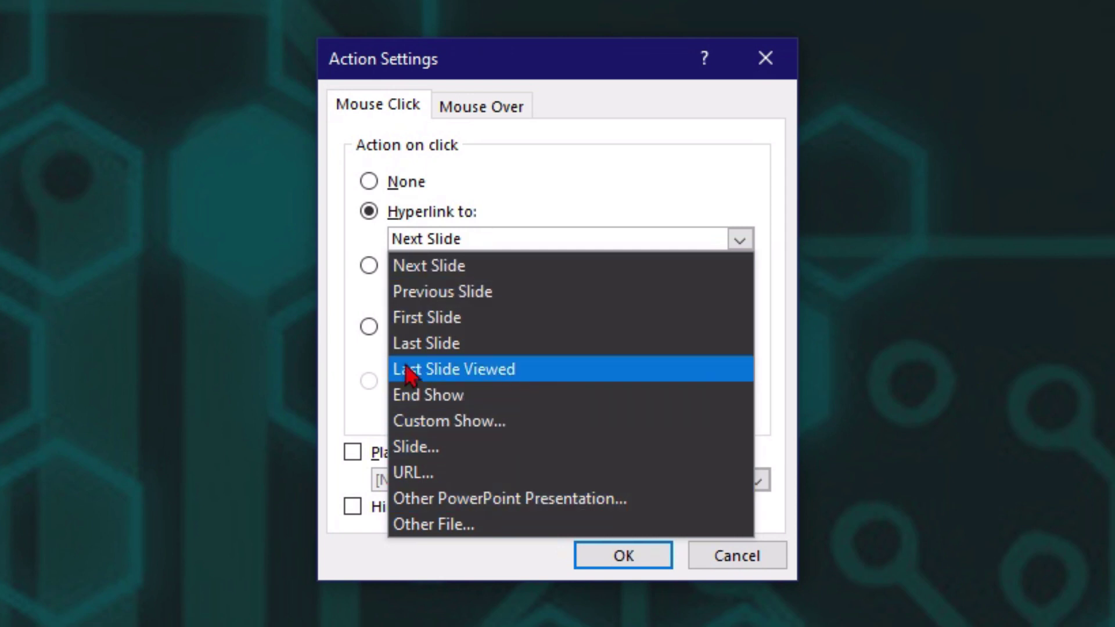
{"action": "left_click", "coordinate": [477, 374]}
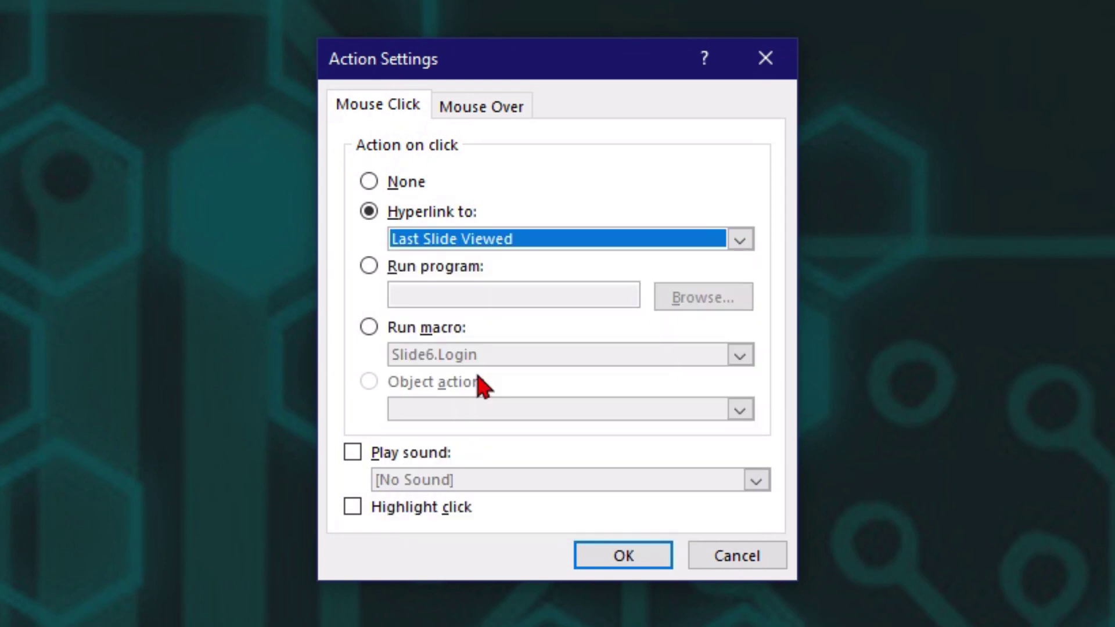
{"action": "left_click", "coordinate": [633, 556]}
Run the slide show from slide 7, test opening and closing the Applications menu with the apps icon, and end the show.
{"action": "left_click", "coordinate": [138, 423]}
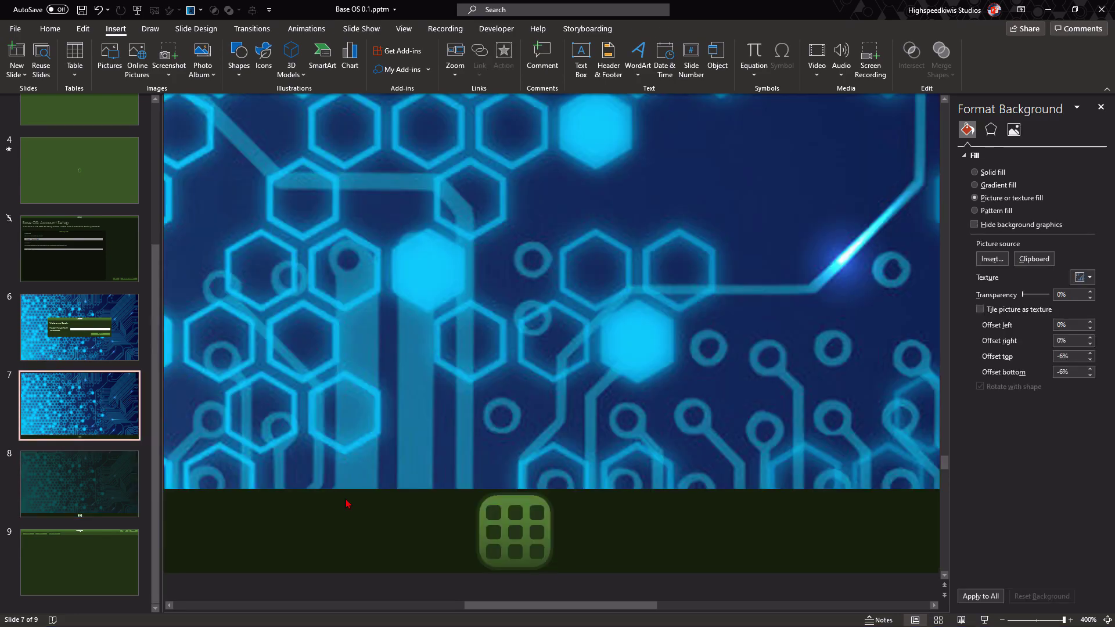
{"action": "key", "text": "shift+F5"}
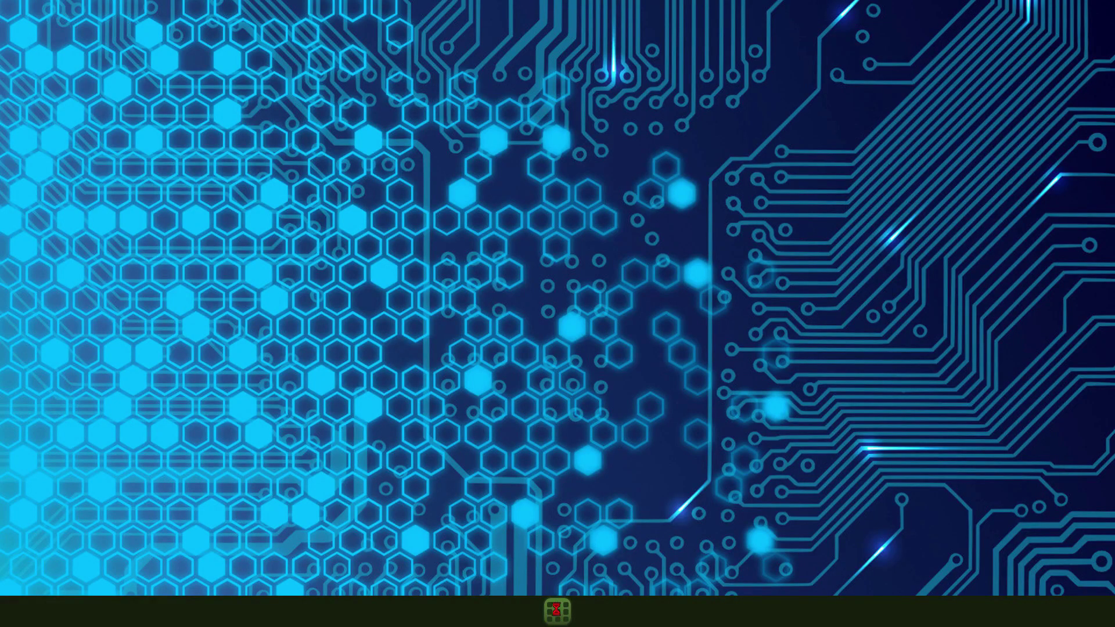
{"action": "left_click", "coordinate": [558, 614]}
{"action": "key", "text": "Escape"}
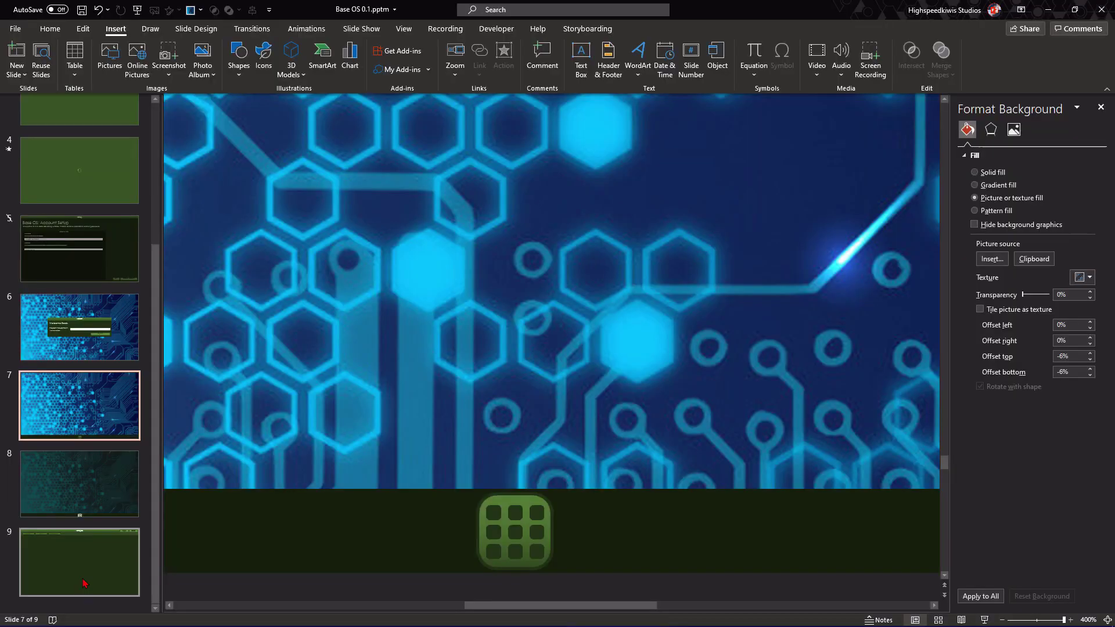
Give the Apps button in slide 9's Notepad title bar a mouse-click action that hyperlinks to Slide 8.
{"action": "left_click", "coordinate": [84, 582]}
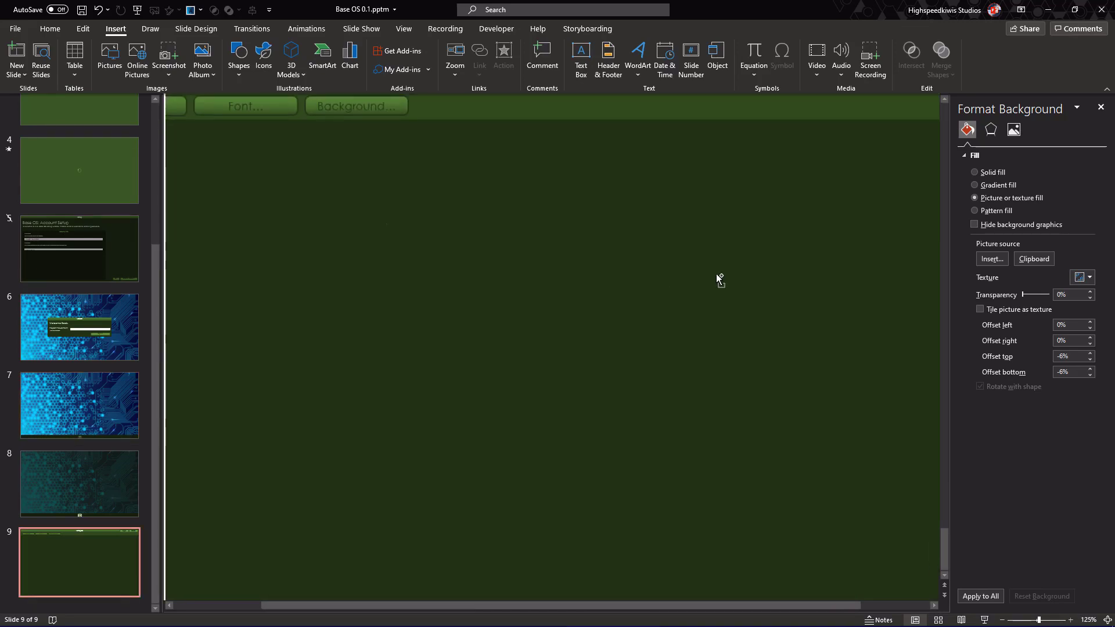
{"action": "left_click", "coordinate": [824, 151]}
{"action": "scroll", "coordinate": [850, 154], "scroll_direction": "up", "scroll_amount": 5}
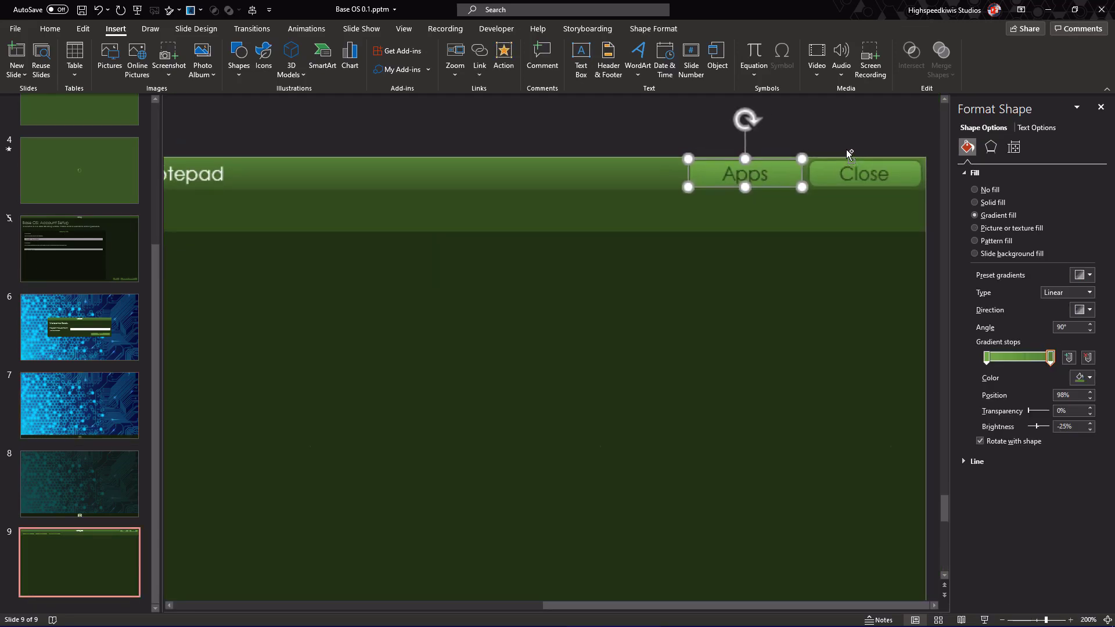
{"action": "scroll", "coordinate": [849, 154], "scroll_direction": "down", "scroll_amount": 1}
{"action": "left_click", "coordinate": [504, 55]}
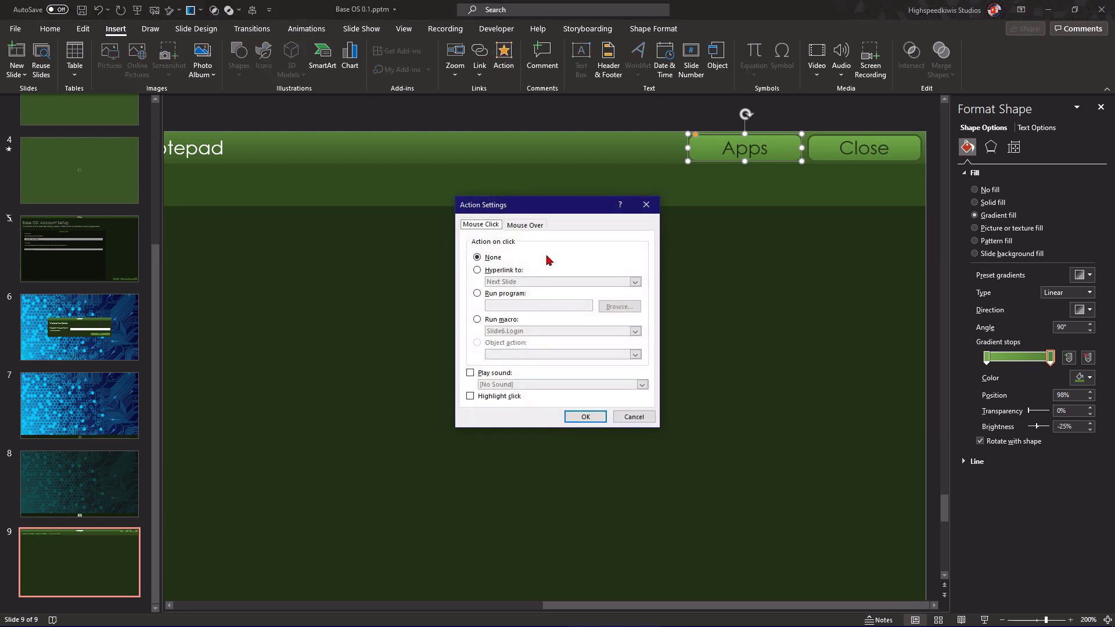
{"action": "left_click", "coordinate": [501, 271]}
{"action": "left_click", "coordinate": [519, 281]}
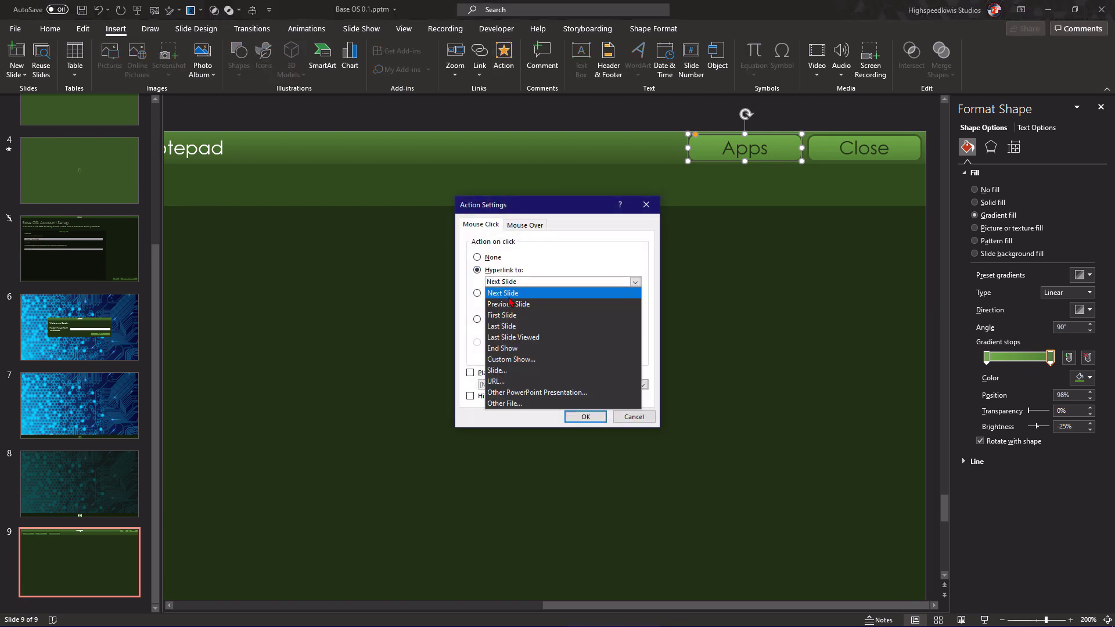
{"action": "left_click", "coordinate": [498, 370]}
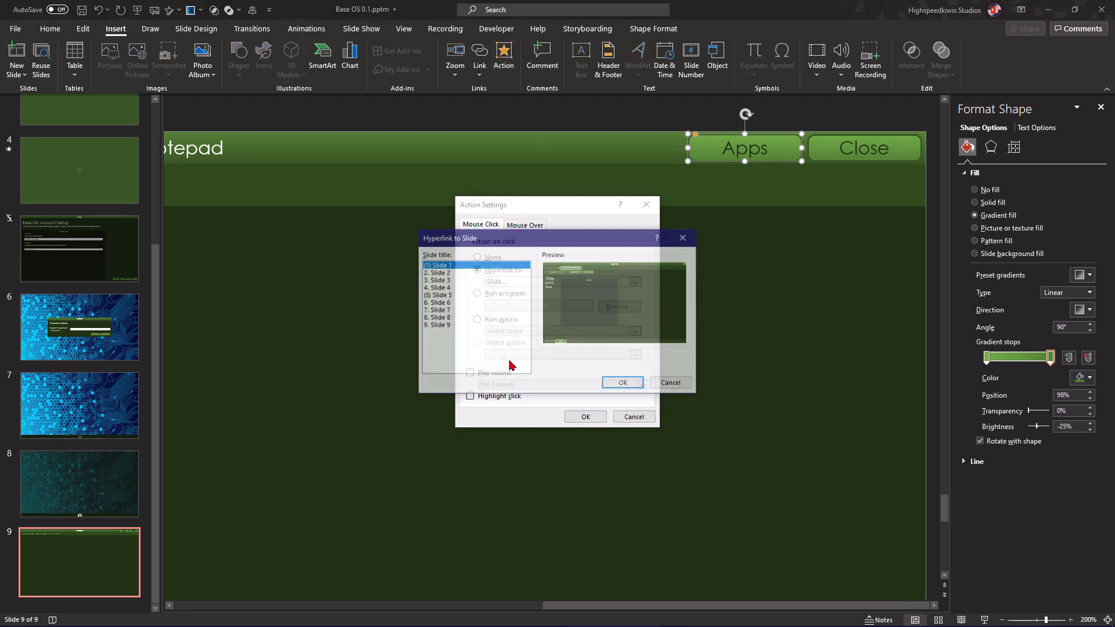
{"action": "left_click", "coordinate": [447, 321]}
{"action": "left_click", "coordinate": [623, 383]}
{"action": "left_click", "coordinate": [585, 417]}
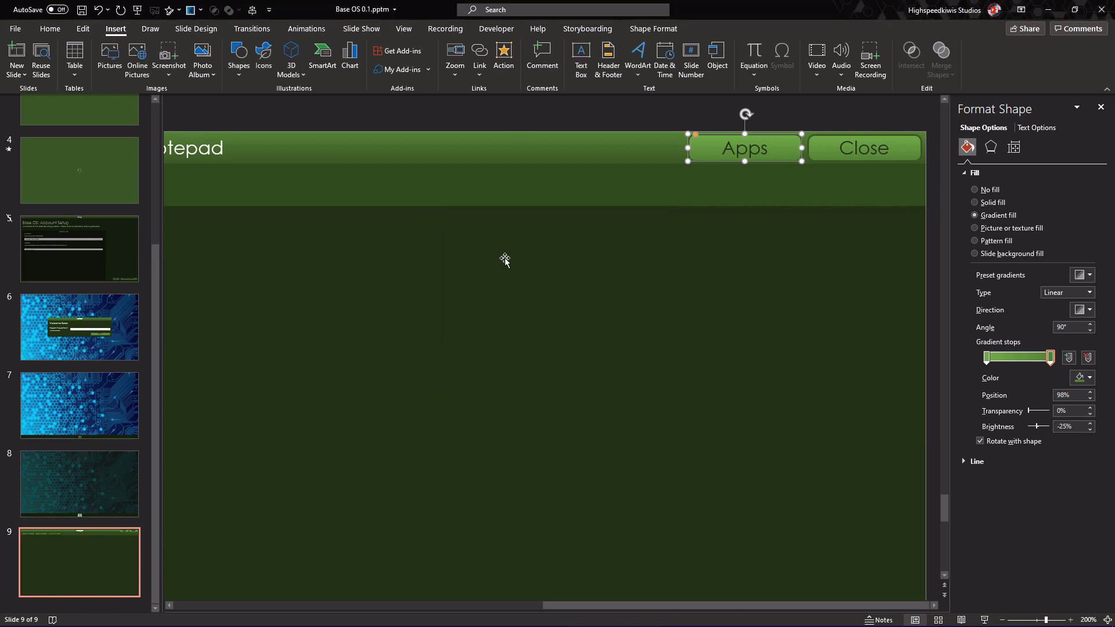
Run the slide show from slide 9, test the Apps button and the apps icon's return link, and end the show.
{"action": "key", "text": "shift+F5"}
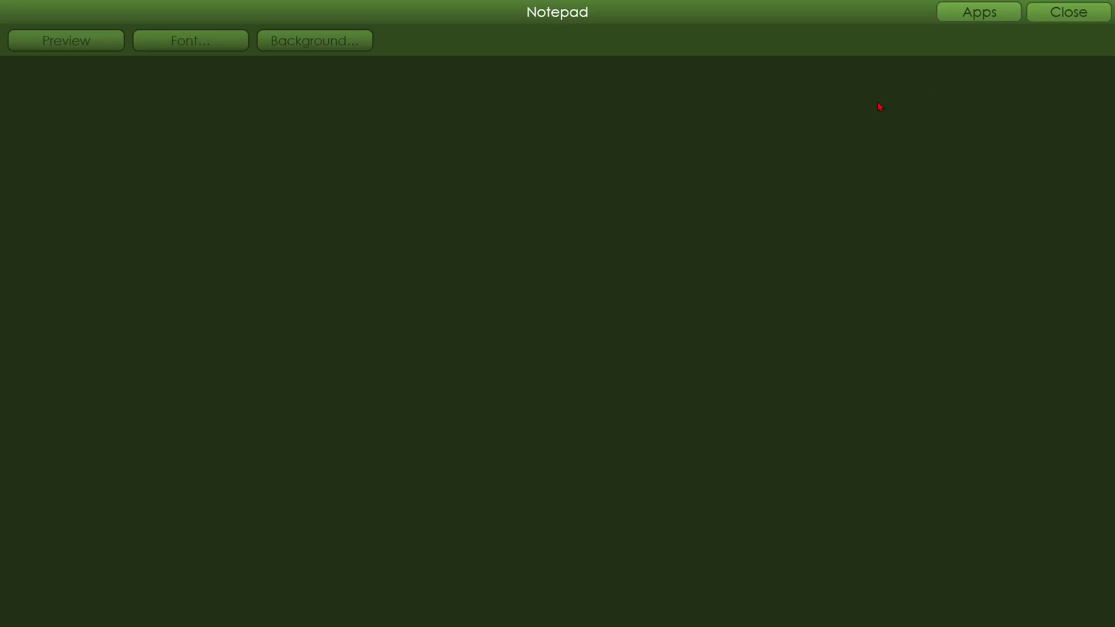
{"action": "left_click", "coordinate": [968, 17]}
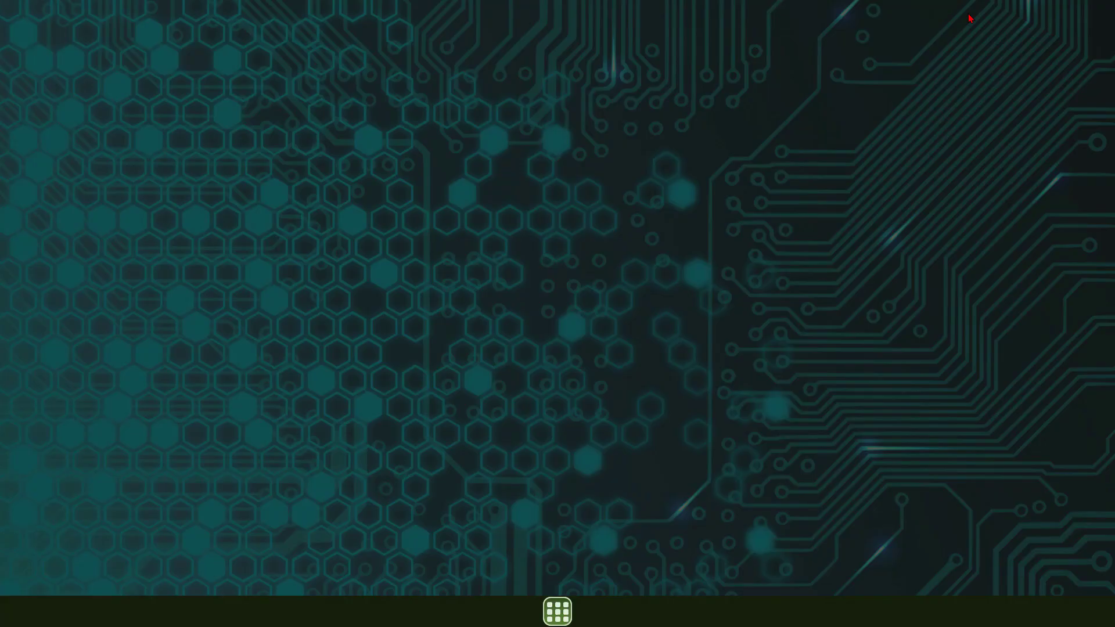
{"action": "left_click", "coordinate": [564, 614]}
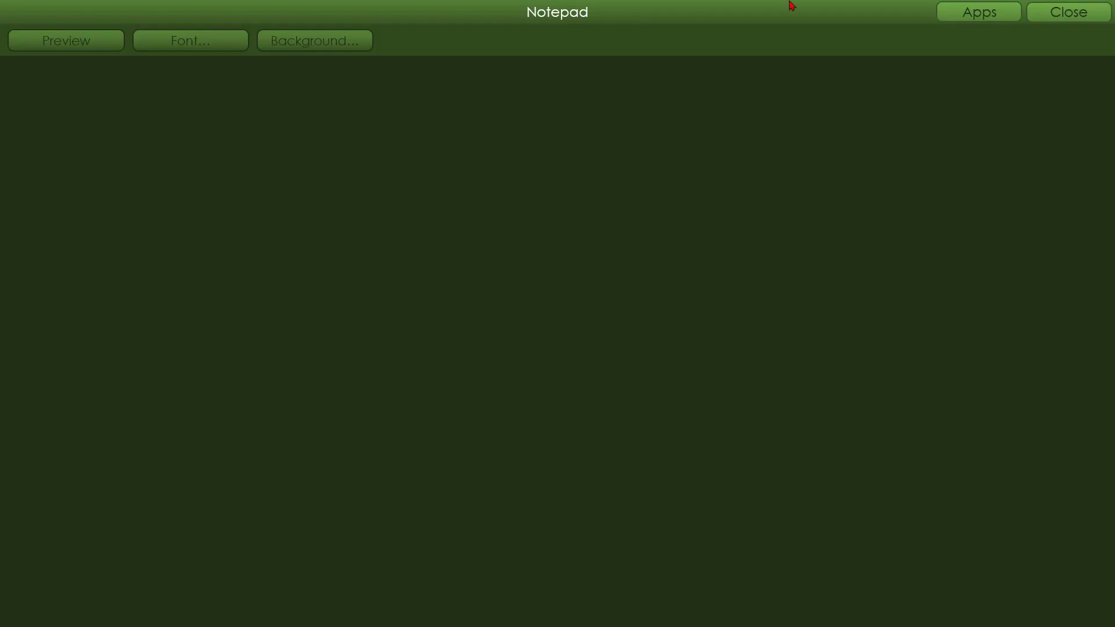
{"action": "key", "text": "Escape"}
Give the Close button in slide 9's Notepad title bar a mouse-click action that hyperlinks to Slide 7.
{"action": "left_click", "coordinate": [897, 149]}
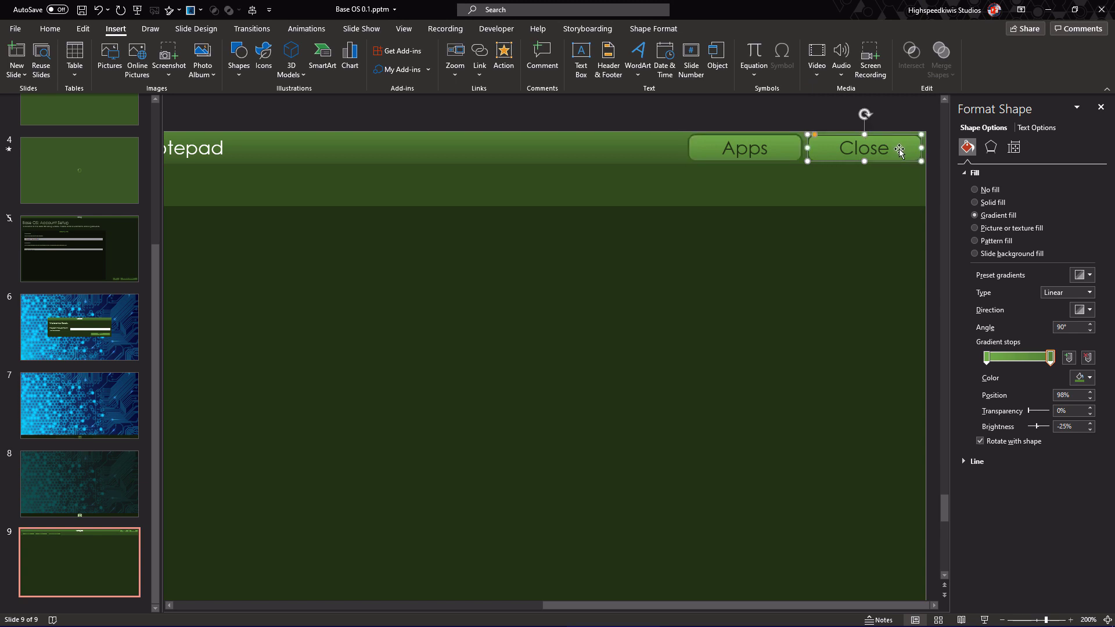
{"action": "left_click", "coordinate": [503, 63]}
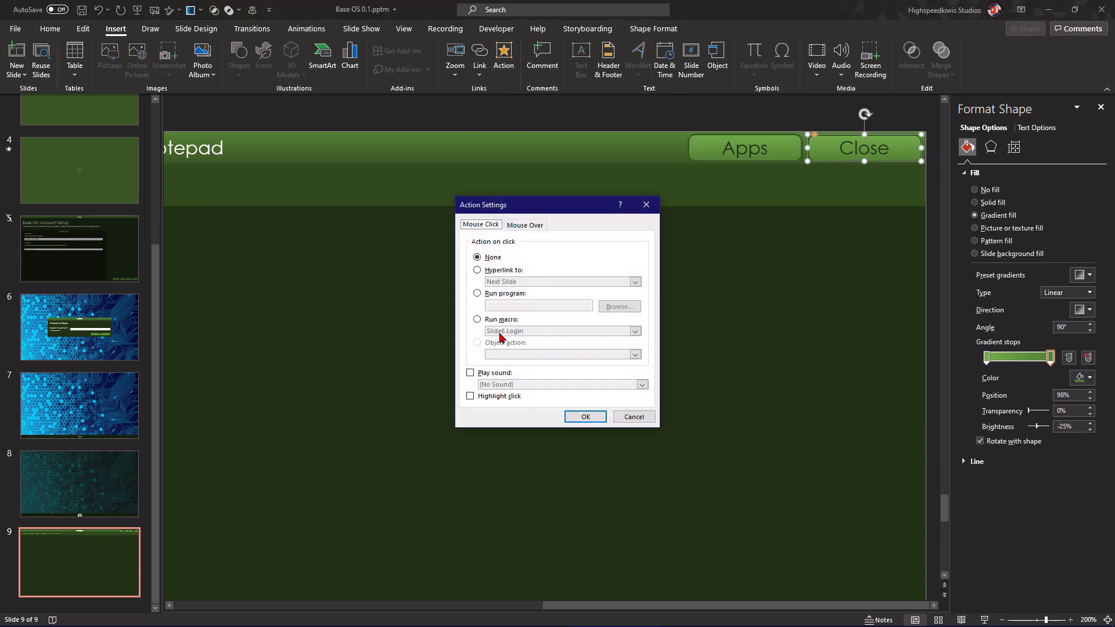
{"action": "left_click", "coordinate": [499, 271]}
{"action": "left_click", "coordinate": [511, 283]}
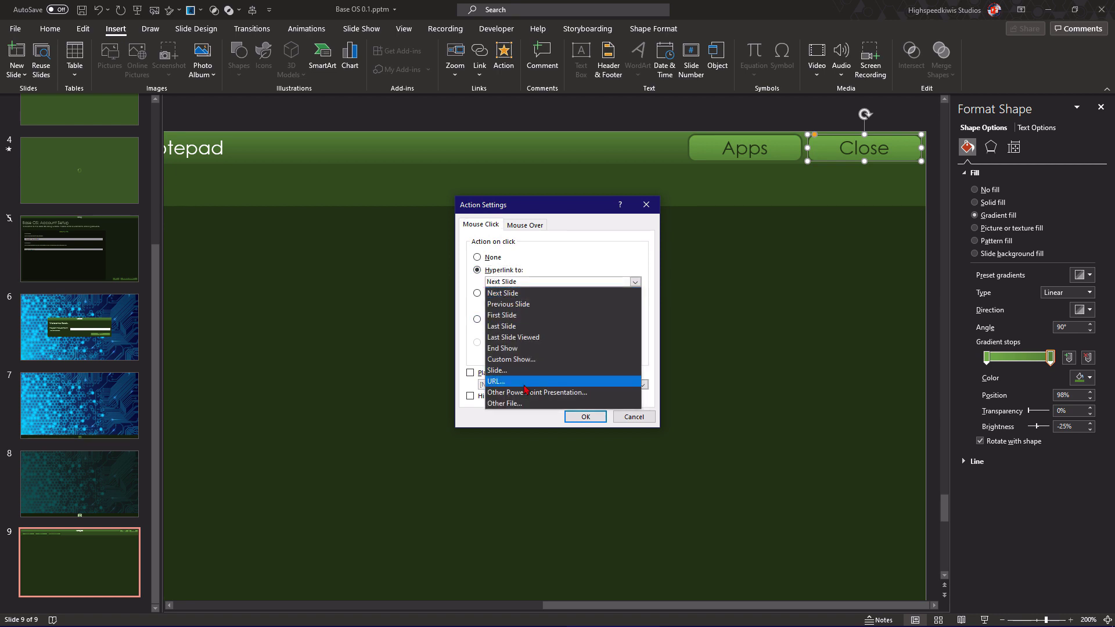
{"action": "left_click", "coordinate": [505, 369]}
{"action": "left_click", "coordinate": [447, 311]}
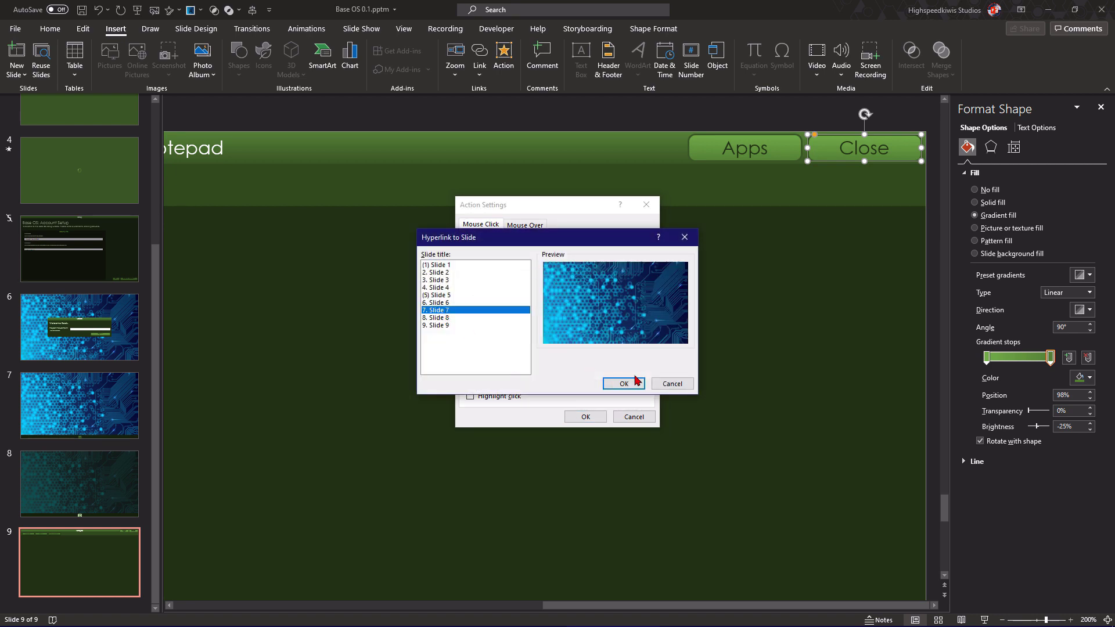
{"action": "left_click", "coordinate": [626, 383]}
{"action": "left_click", "coordinate": [584, 416]}
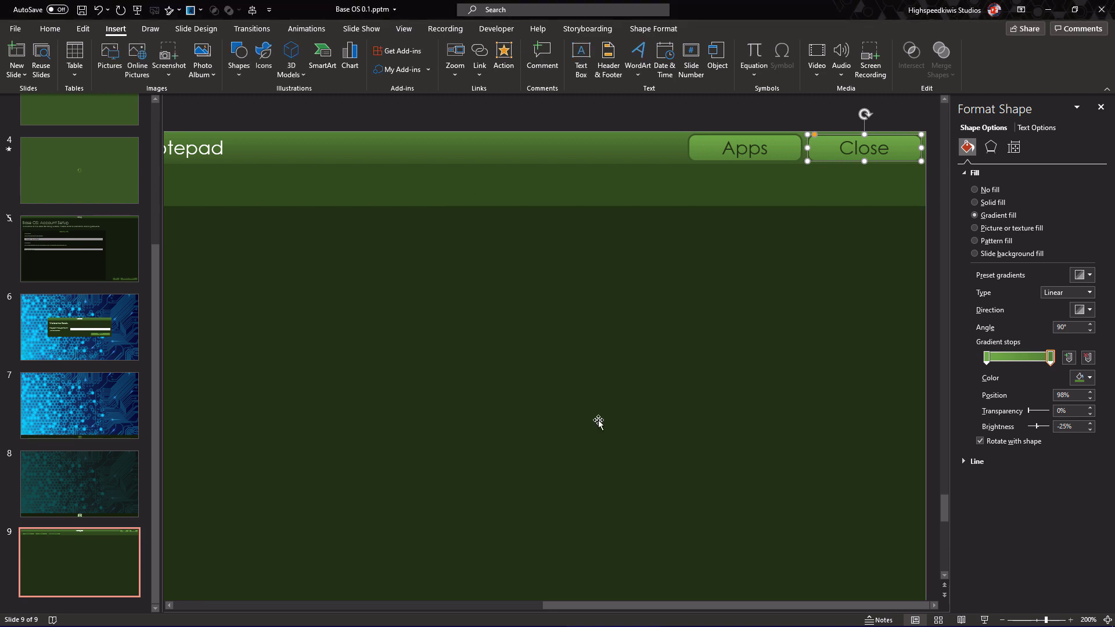
Run the slide show from slide 9, test the Notepad's Close button and the task bar apps icon, and end the show.
{"action": "key", "text": "shift+F5"}
{"action": "left_click", "coordinate": [1050, 17]}
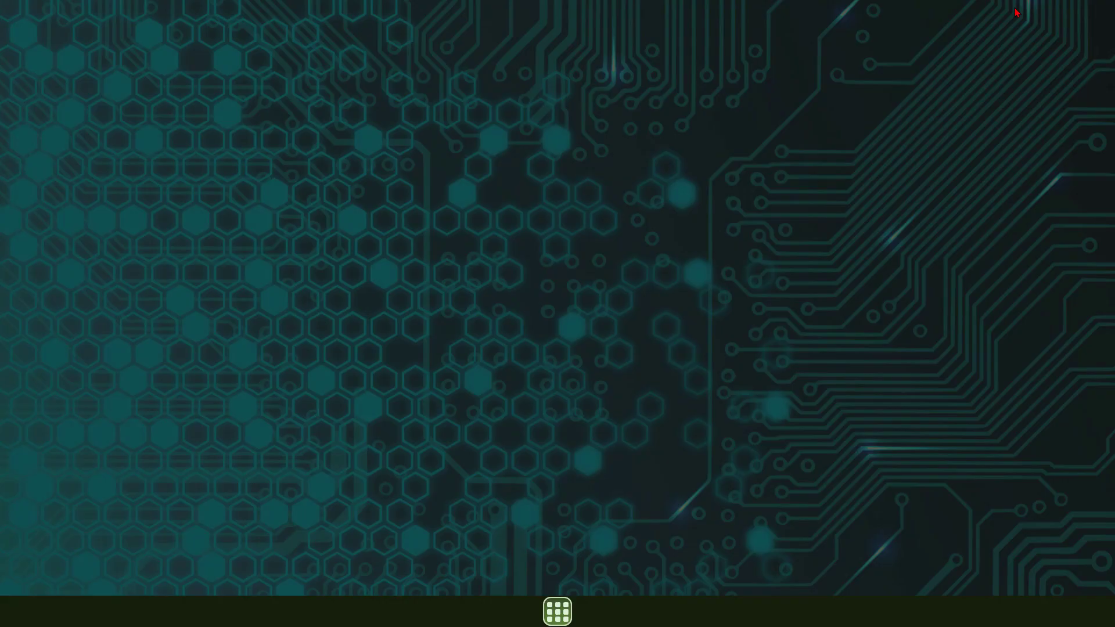
{"action": "left_click", "coordinate": [559, 612]}
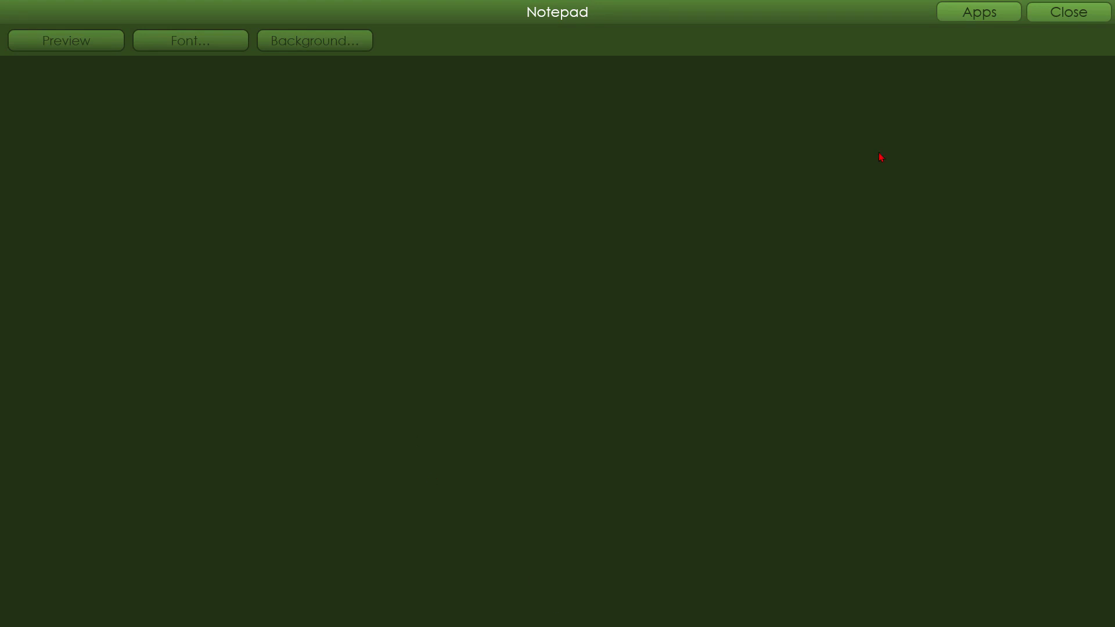
{"action": "left_click", "coordinate": [1085, 15]}
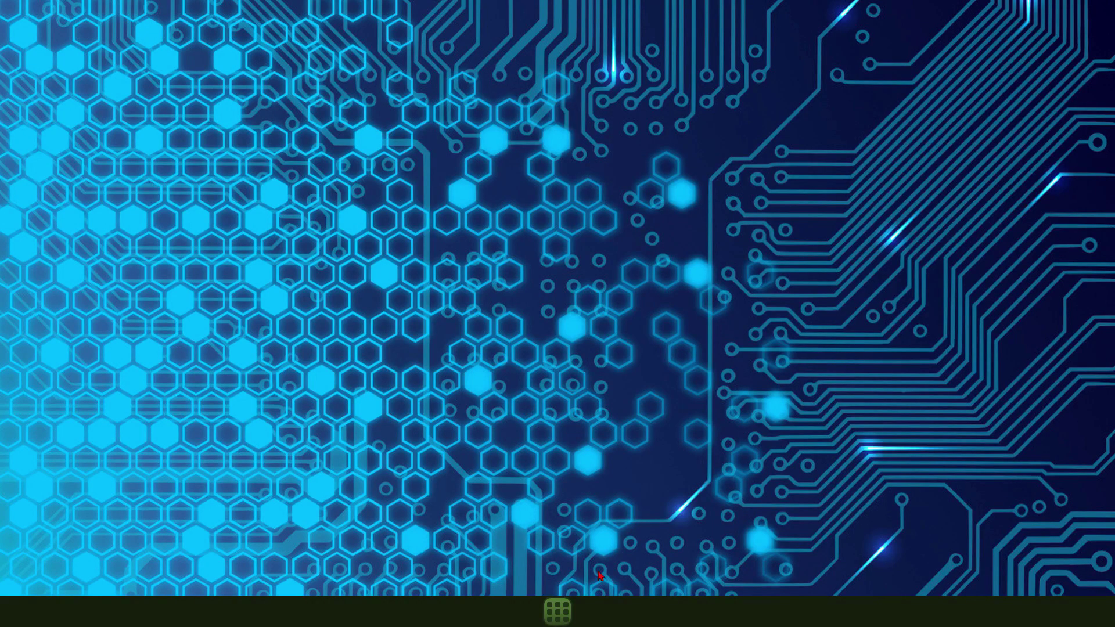
{"action": "left_click", "coordinate": [568, 611]}
{"action": "left_click", "coordinate": [561, 613]}
{"action": "key", "text": "Escape"}
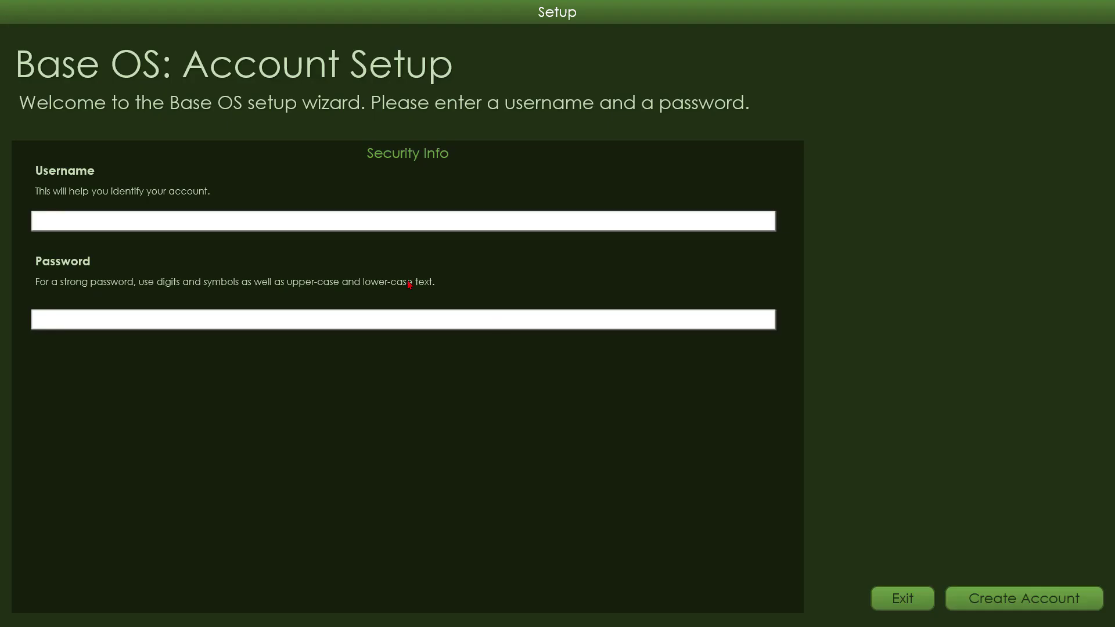
Test the Account Setup screen in the slide show by entering a username and an account password and creating the account.
{"action": "type", "text": "Hello My Name Is Bob"}
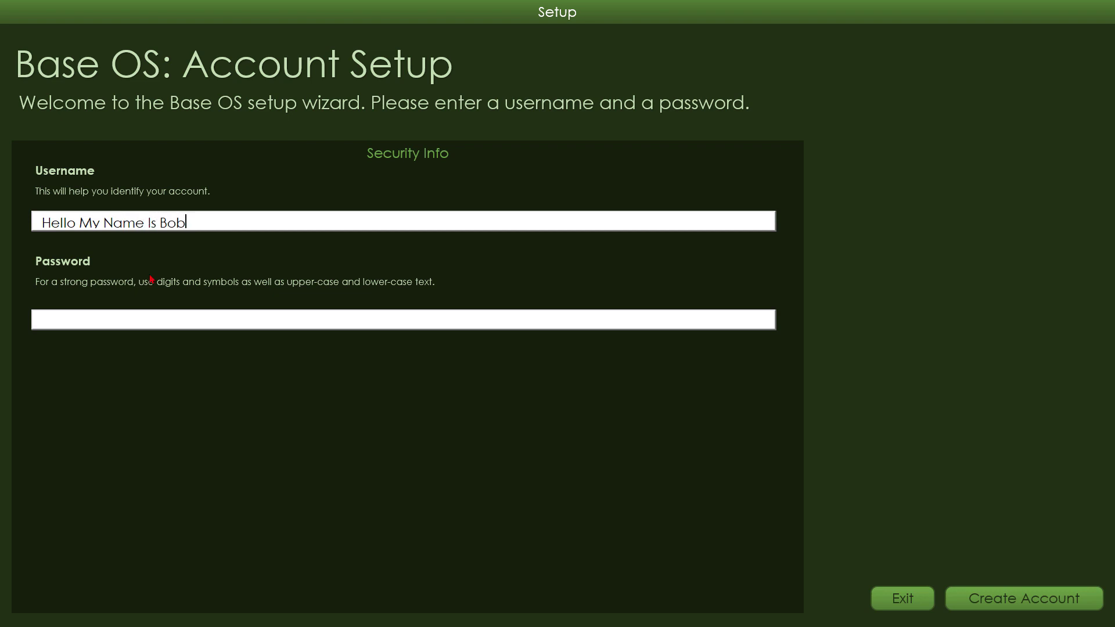
{"action": "type", "text": "####"}
{"action": "left_click", "coordinate": [1008, 595]}
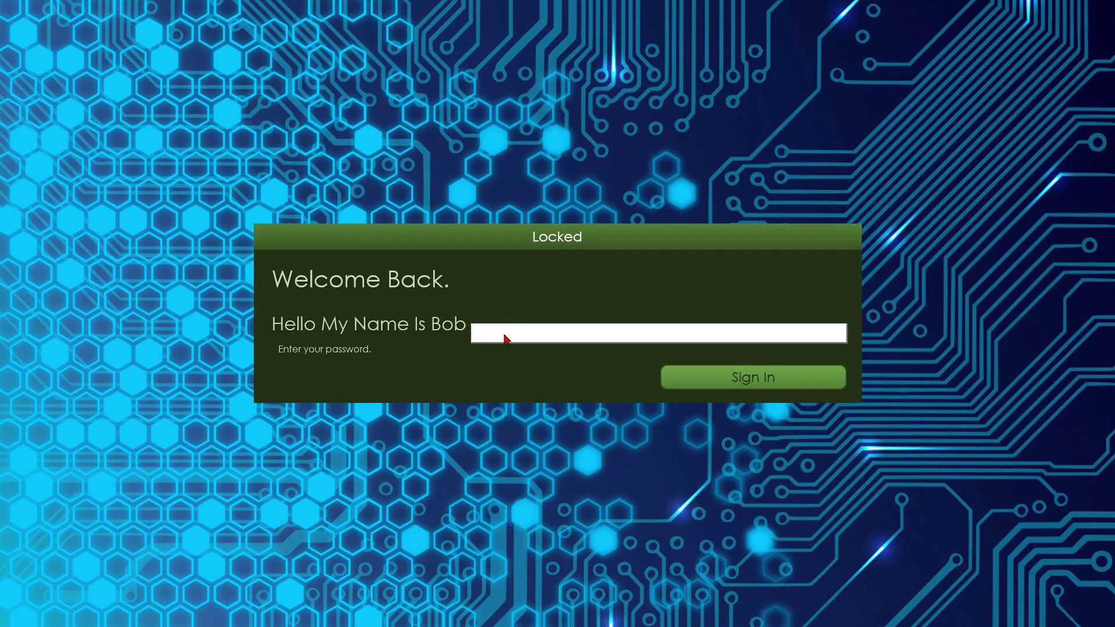
Test the Locked screen's sign-in by submitting one password and entering another in the password field.
{"action": "type", "text": "#####"}
{"action": "left_click", "coordinate": [758, 386]}
{"action": "left_click", "coordinate": [592, 364]}
{"action": "type", "text": "####"}
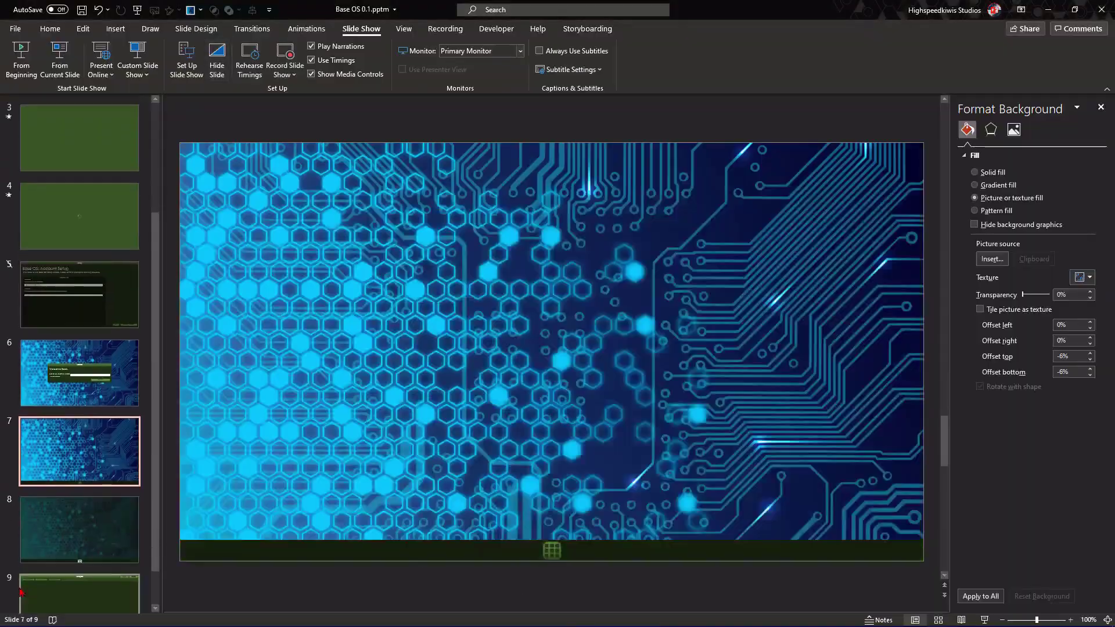
Run the slide show from slide 9 and test the Notepad's Apps button, the apps icon's return link and the Close button.
{"action": "left_click", "coordinate": [111, 581]}
{"action": "key", "text": "shift+F5"}
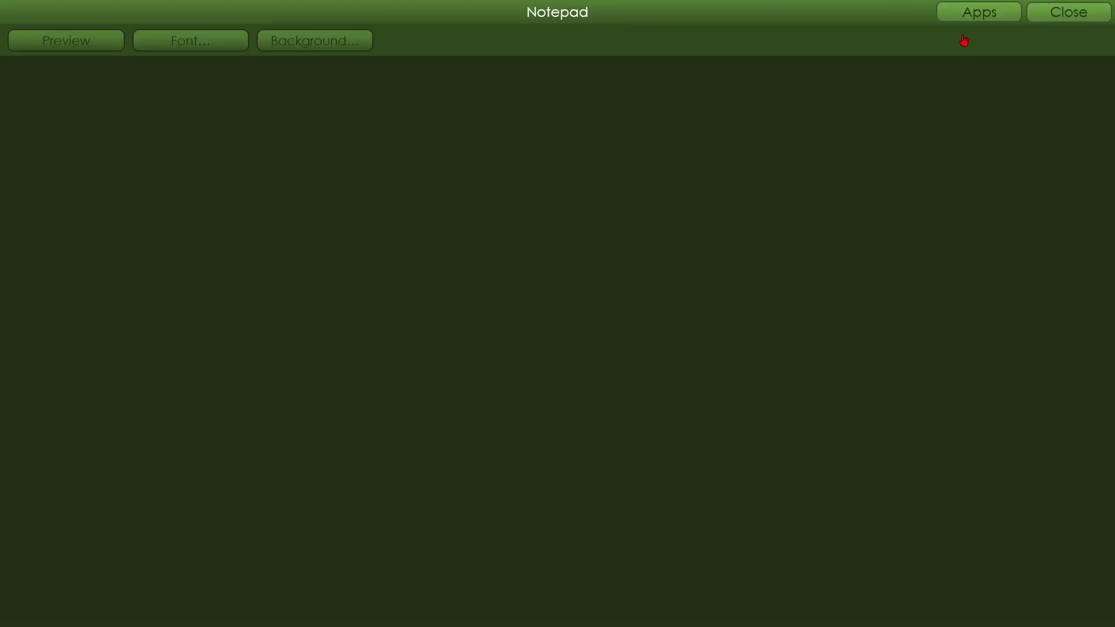
{"action": "left_click", "coordinate": [996, 11]}
{"action": "left_click", "coordinate": [557, 609]}
{"action": "left_click", "coordinate": [1070, 10]}
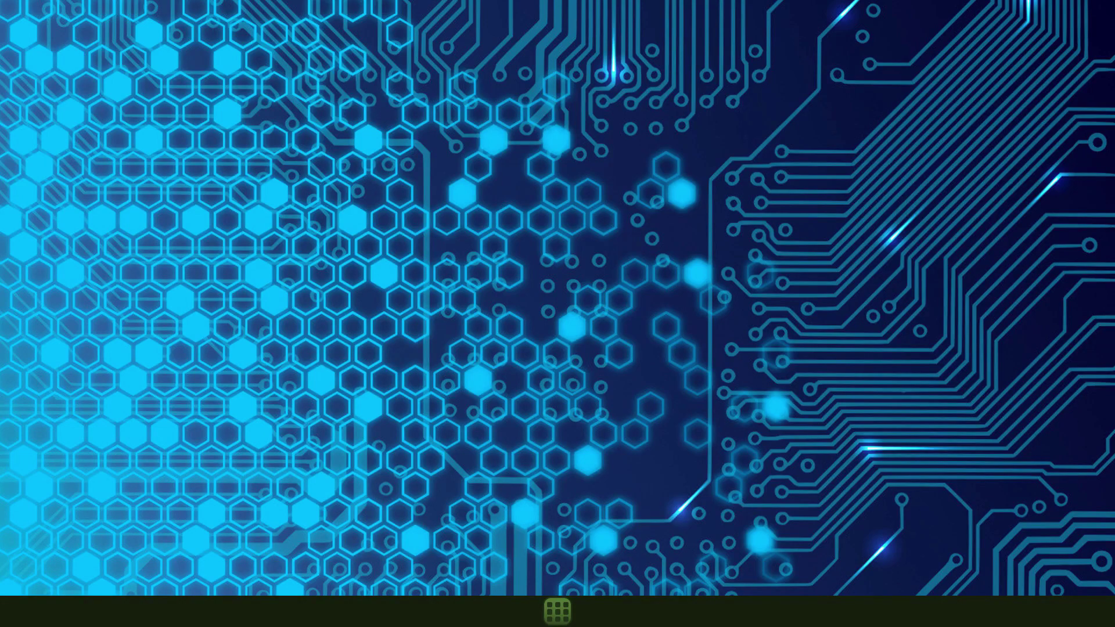